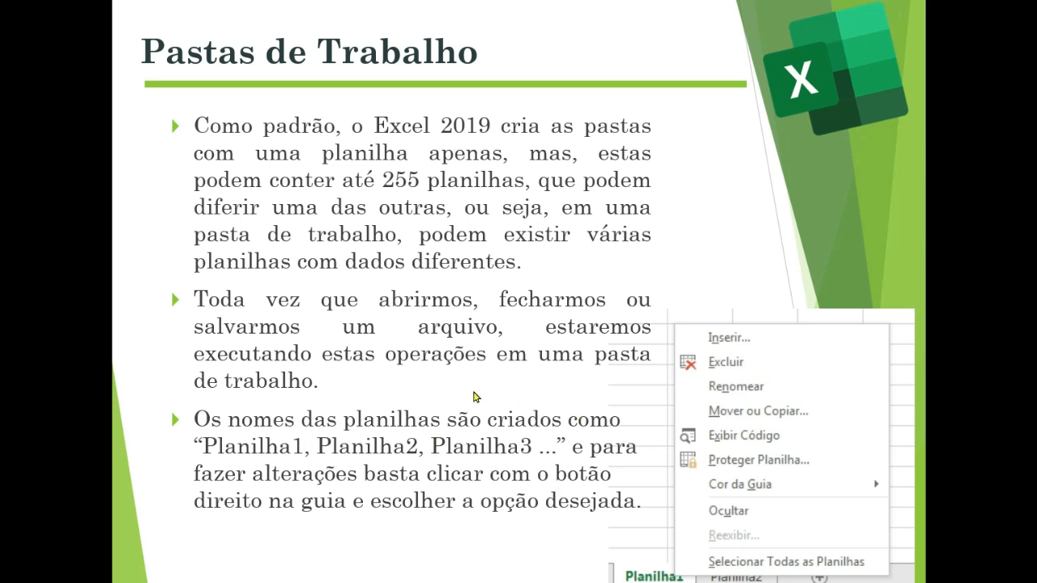
Step: Switch from the slide show to the Pasta1 workbook in Excel and select cell E6
key("alt+Tab")
key("alt+Tab")
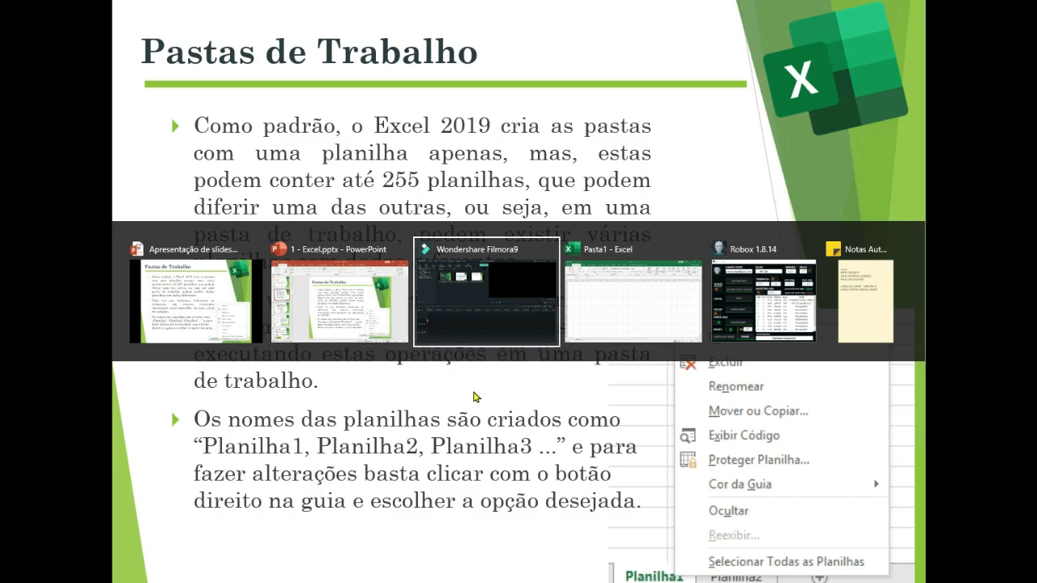
key("alt+Tab")
key("alt+Tab")
key("alt+Tab")
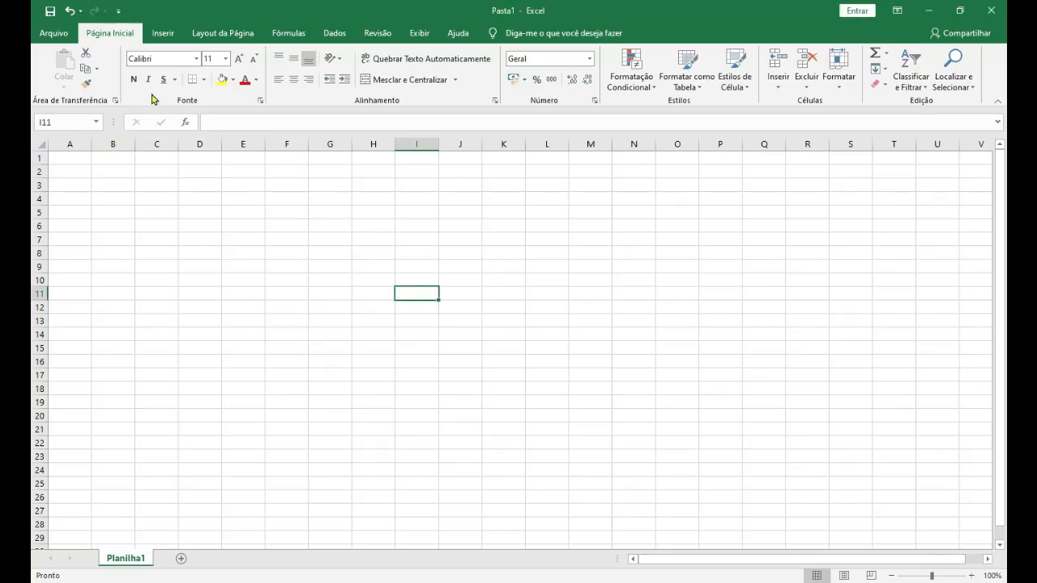
left_click(239, 225)
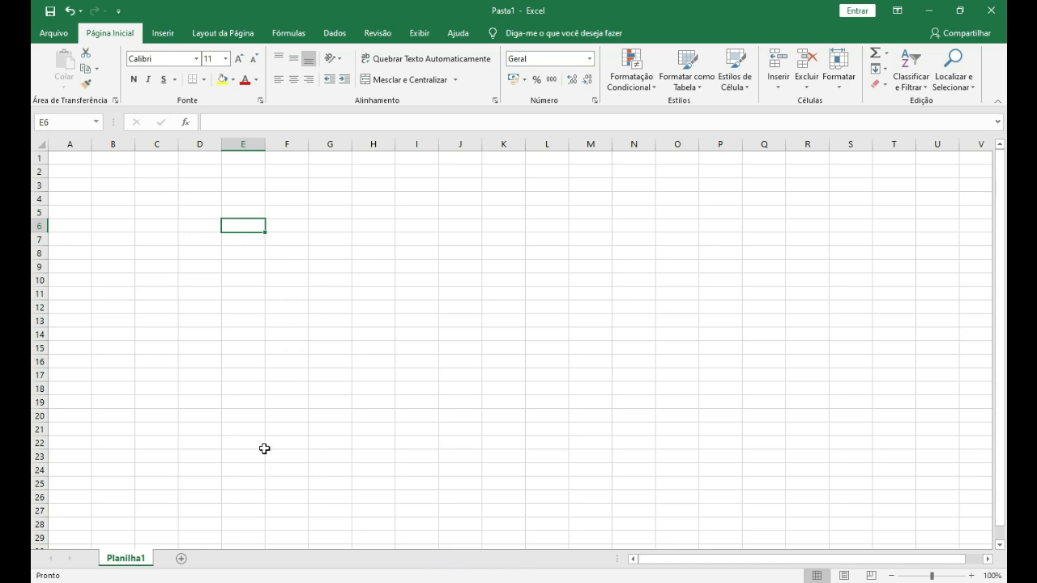
Step: Insert a new worksheet and move it after Planilha1
right_click(124, 563)
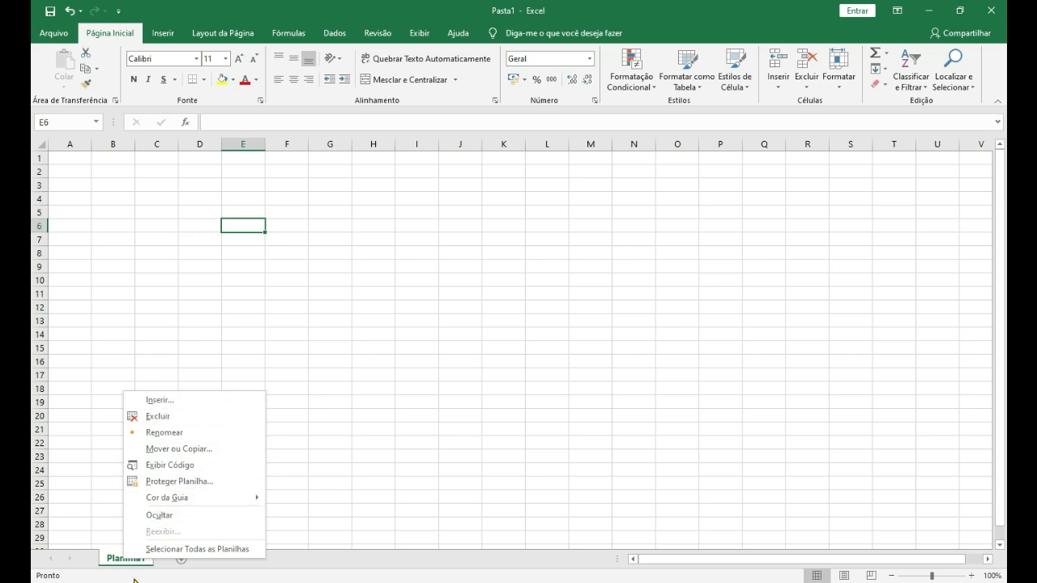
left_click(166, 401)
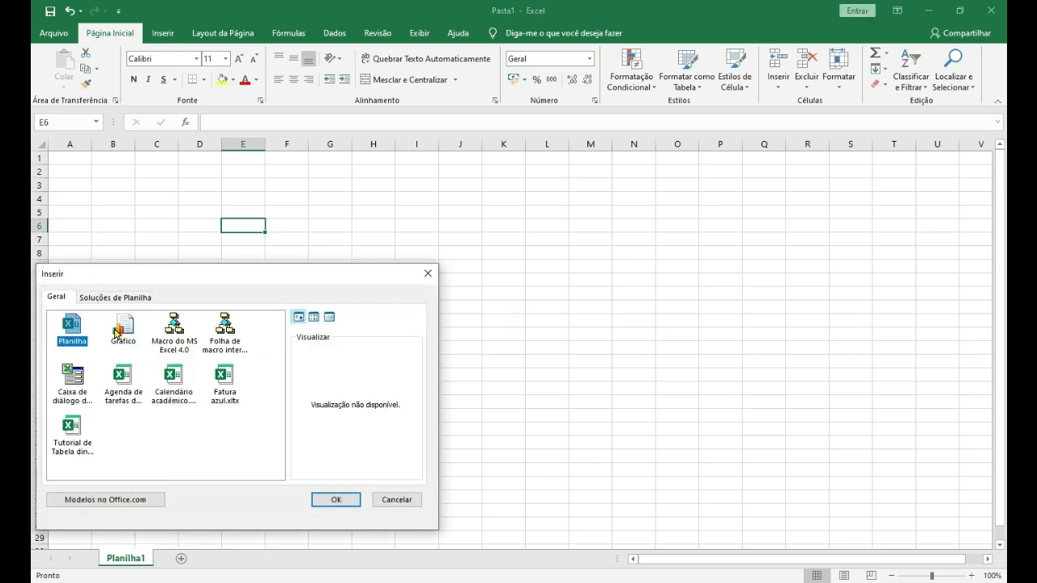
left_click(336, 498)
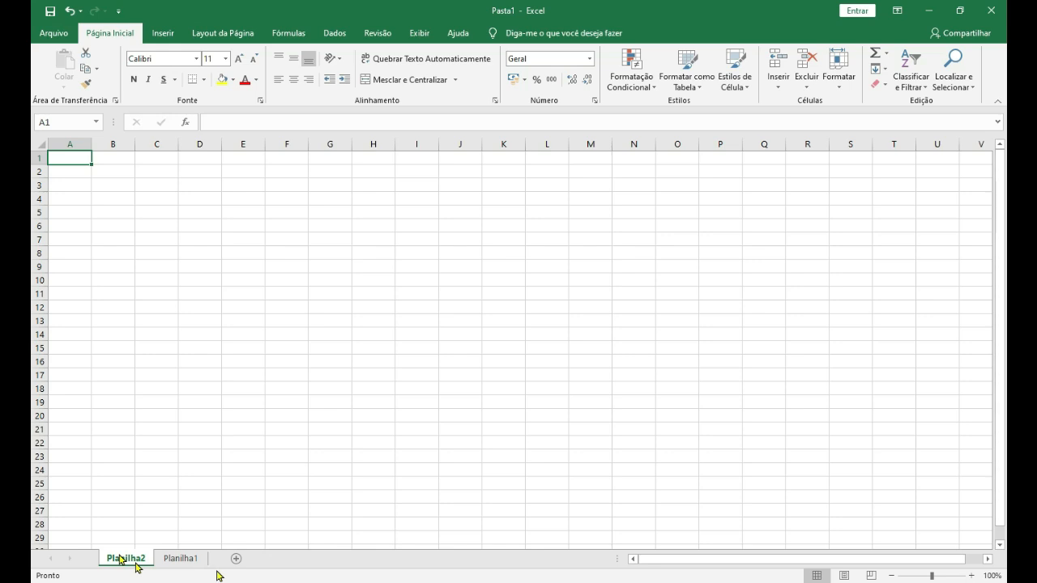
left_click_drag(119, 558, 218, 572)
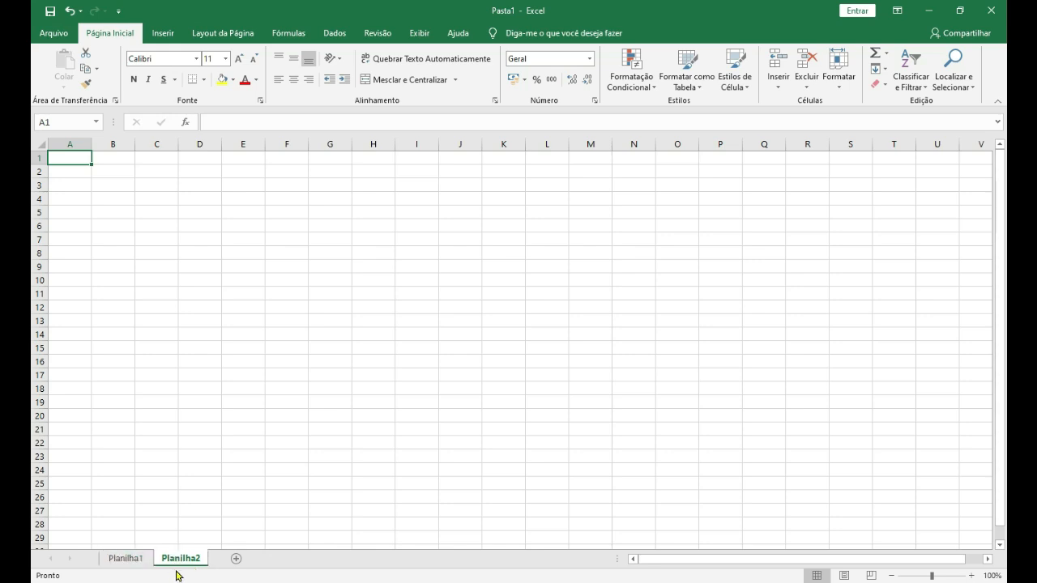
Step: Rename the Planilha1 worksheet as NOME
right_click(136, 560)
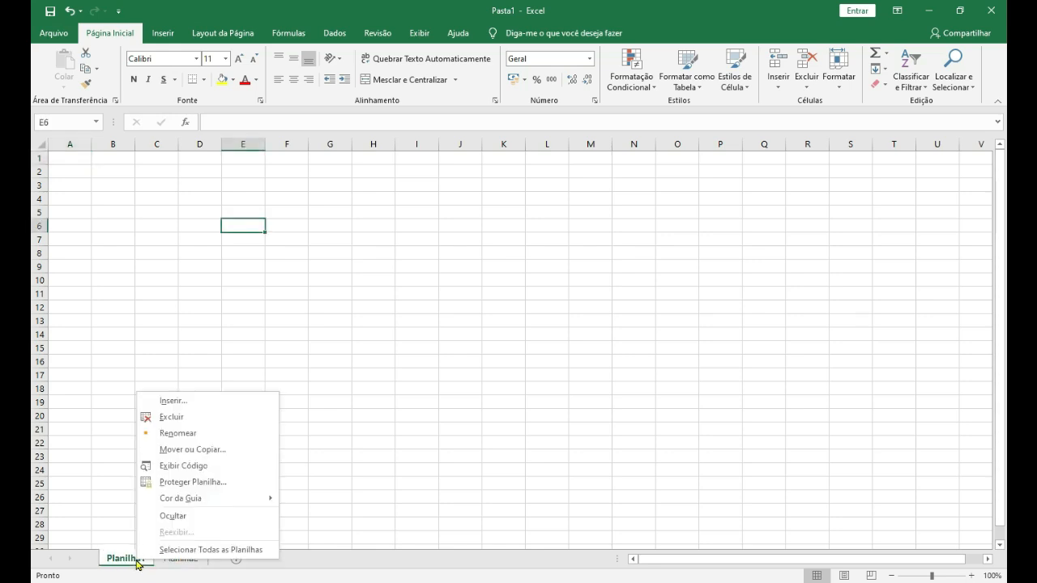
left_click(175, 438)
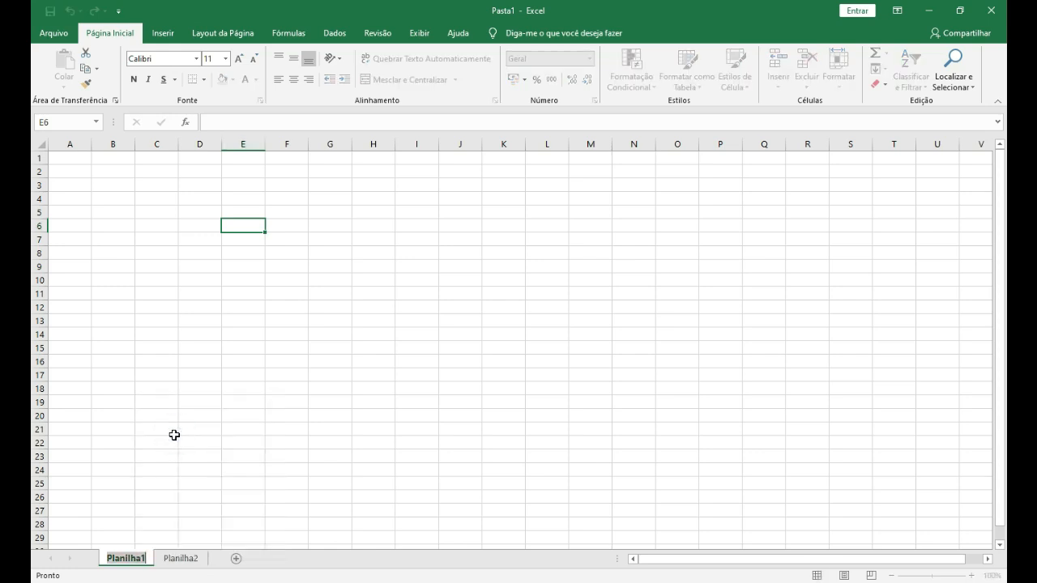
type("NOME")
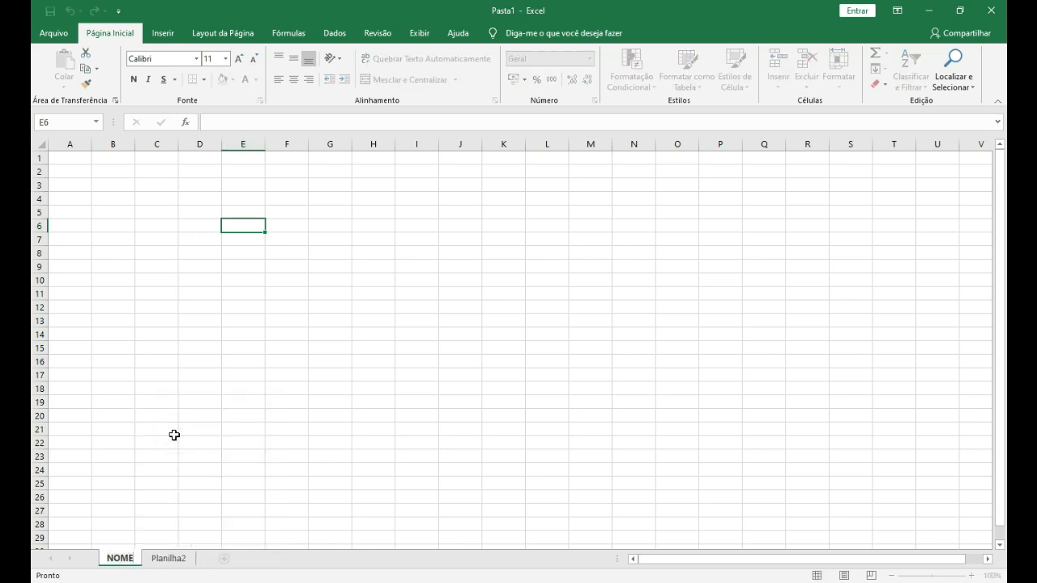
key("Return")
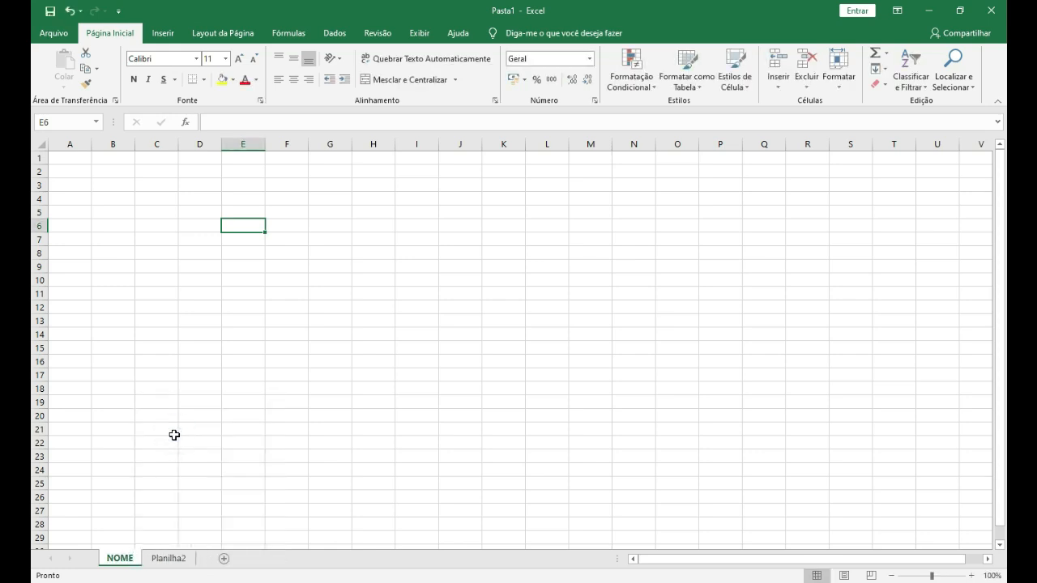
Step: Rename the first worksheet as ALUNOS
right_click(127, 558)
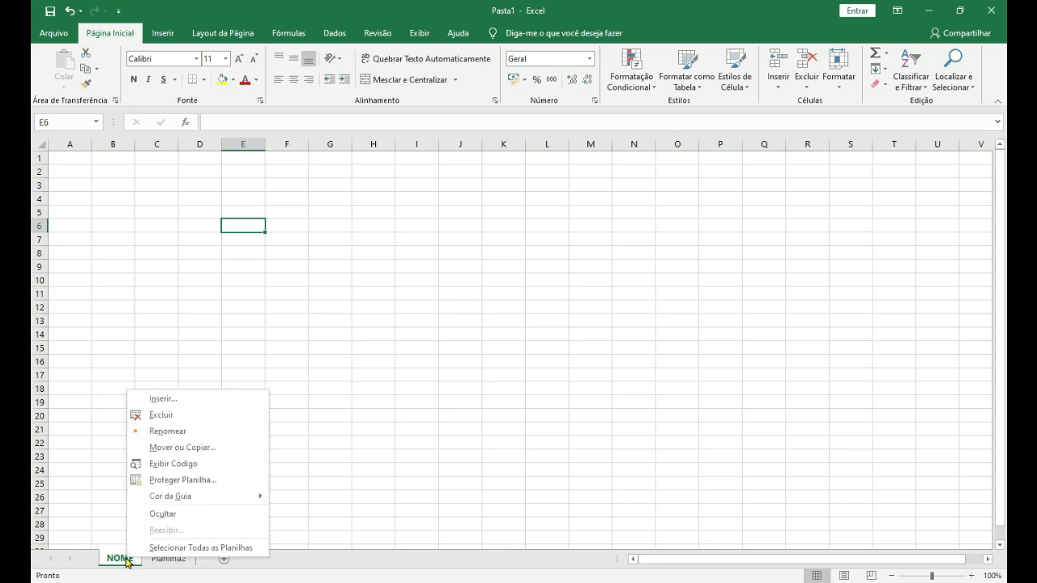
left_click(181, 435)
type("ALUNOS")
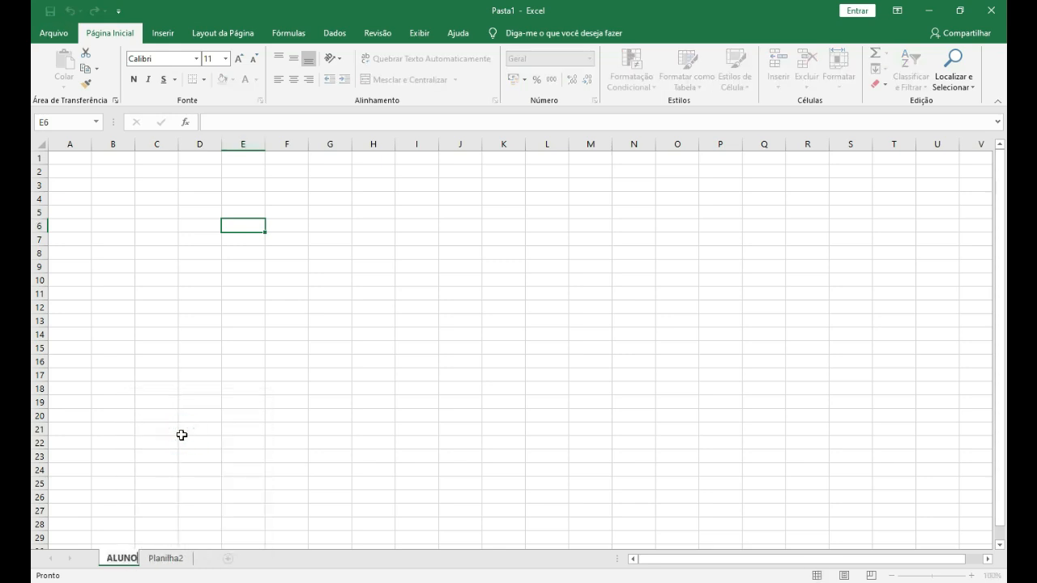
key("Return")
Step: Rename the Planilha2 worksheet as PROFESSORES
left_click(167, 562)
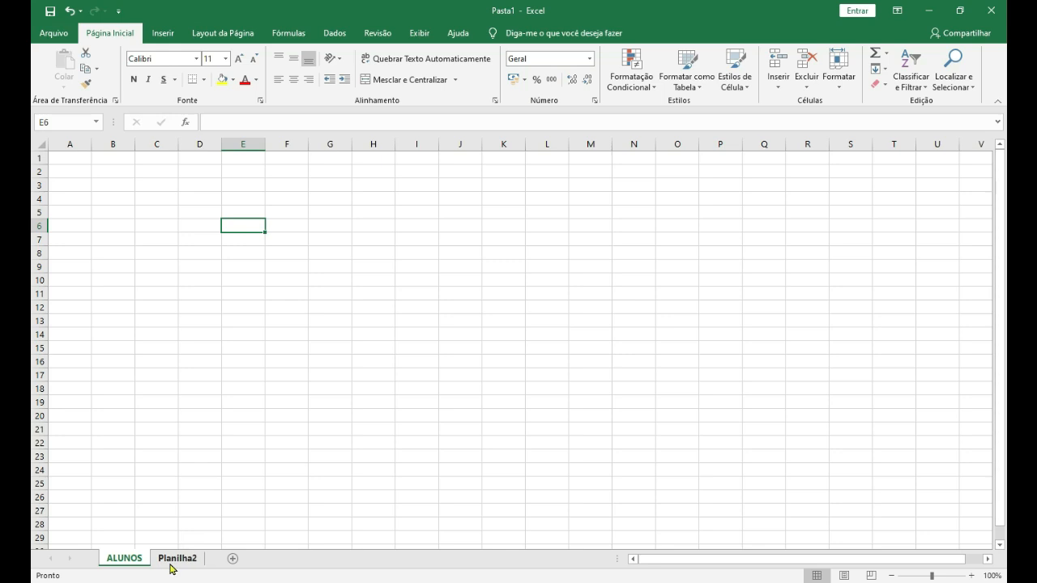
right_click(174, 557)
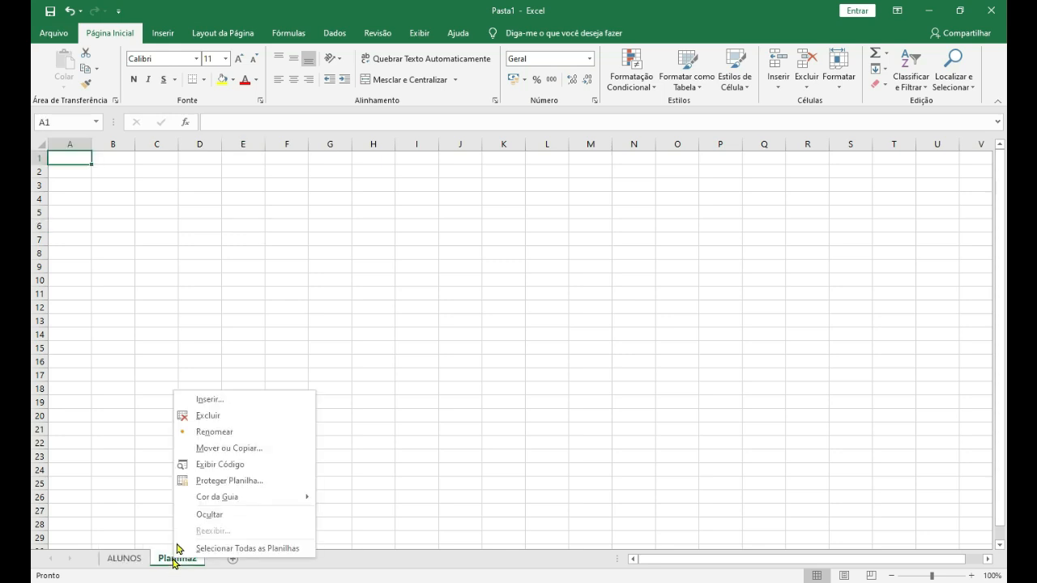
left_click(210, 432)
type("PROFESSORES")
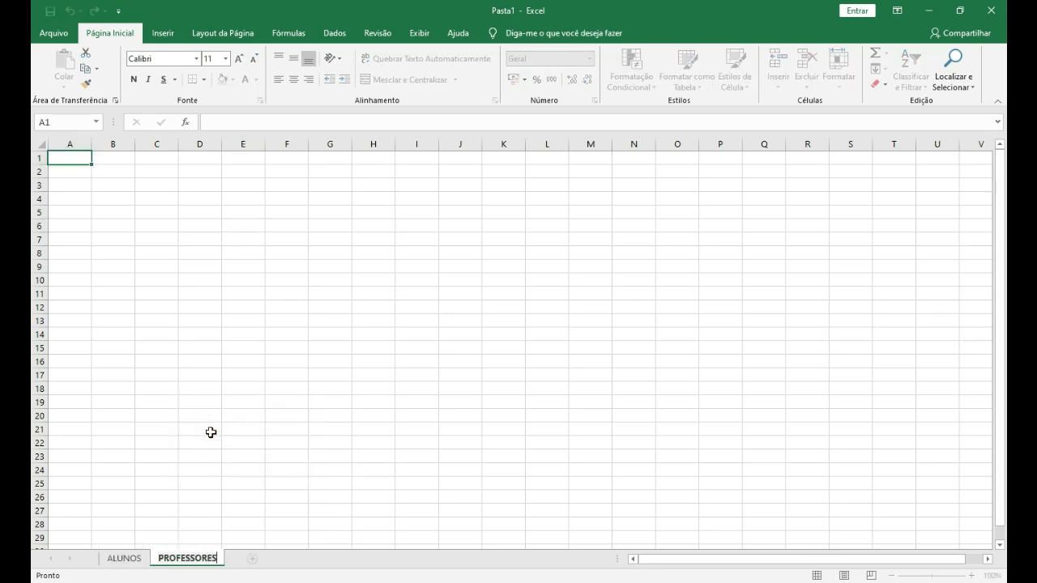
key("Return")
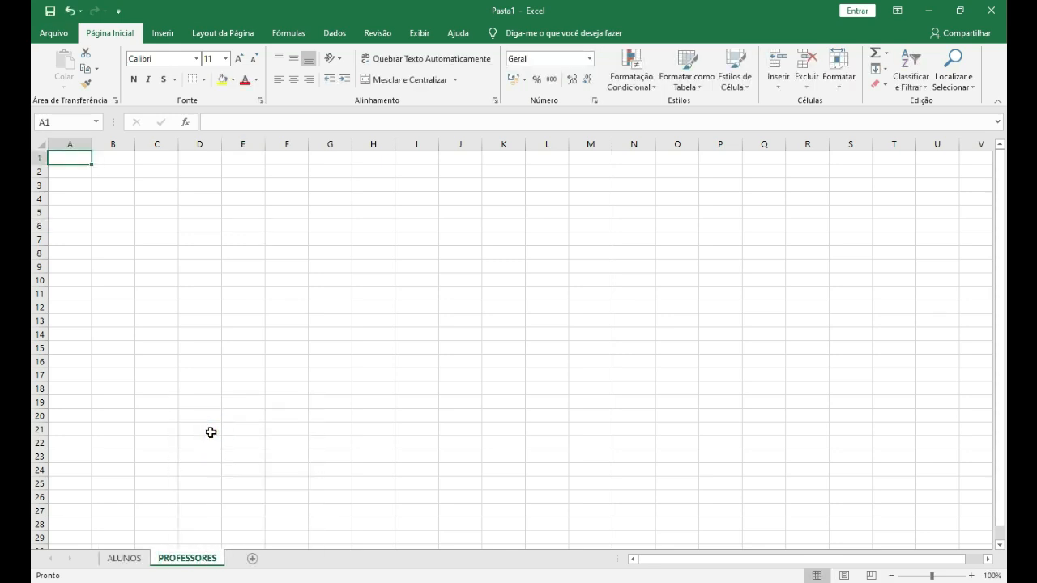
Step: View the ALUNOS and PROFESSORES worksheets in turn, ending on ALUNOS
left_click(130, 559)
left_click(184, 560)
left_click(129, 558)
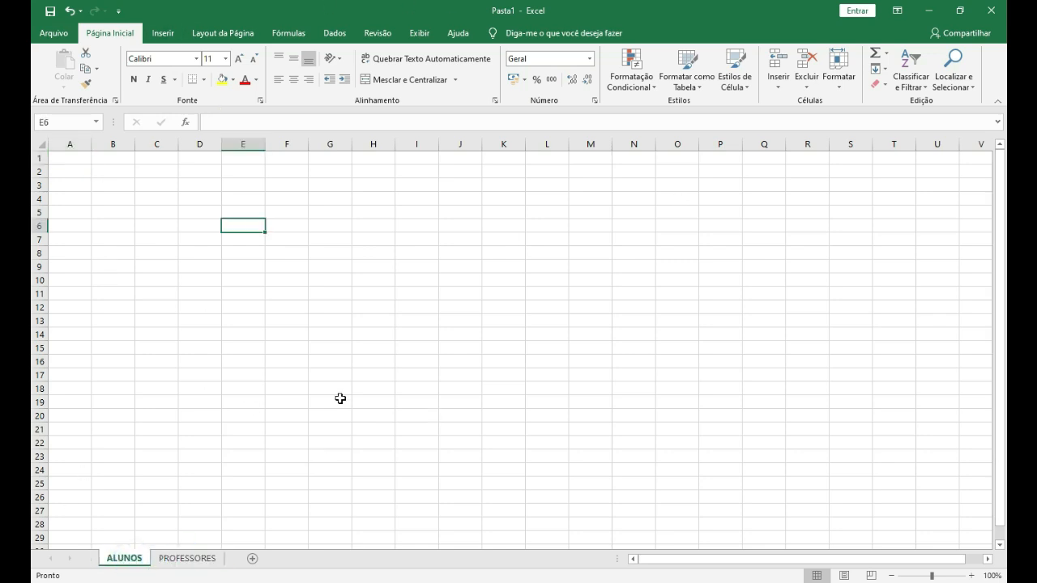
right_click(122, 560)
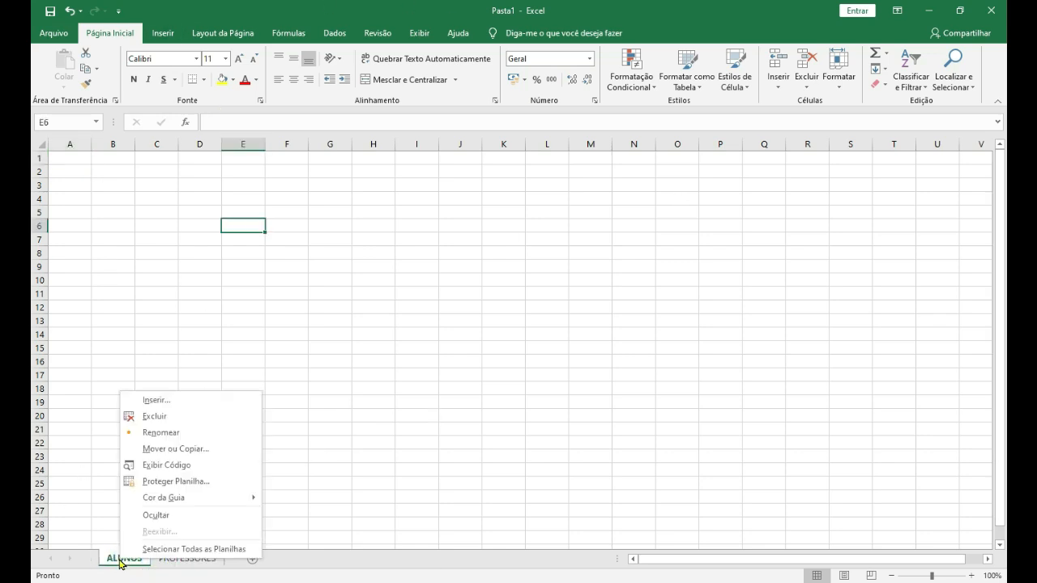
left_click(176, 449)
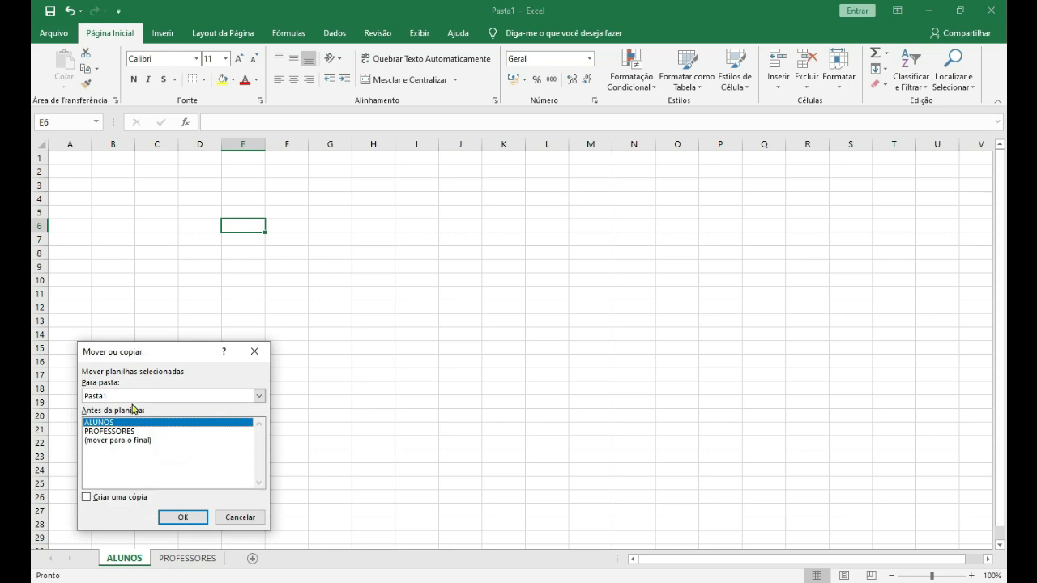
left_click(86, 496)
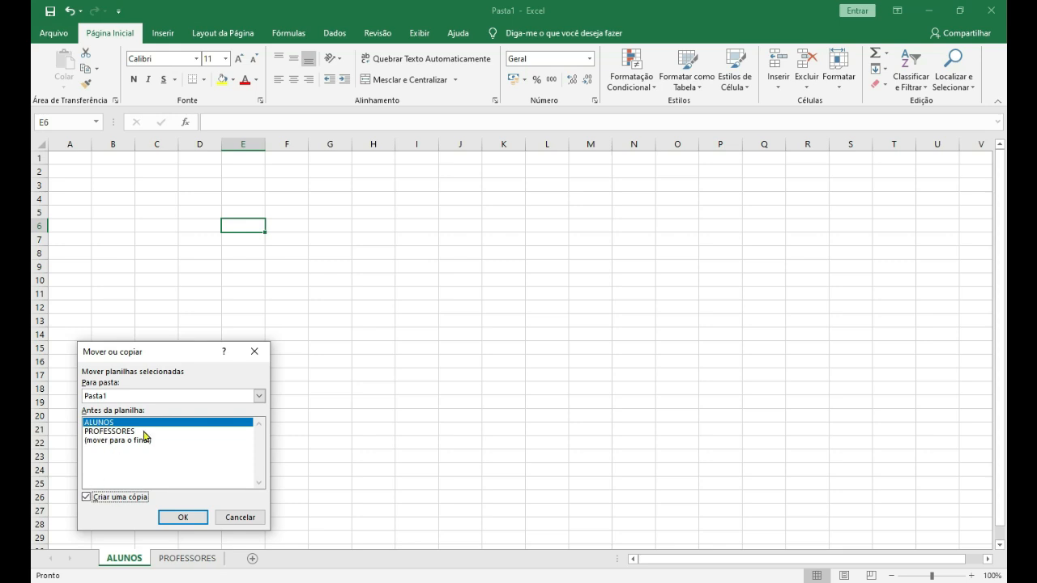
left_click(240, 518)
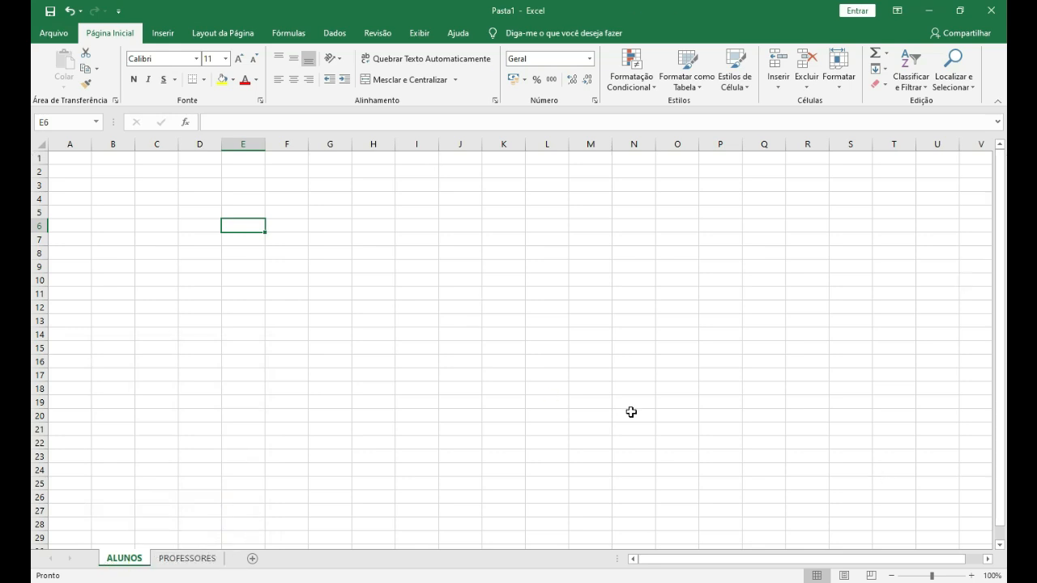
Step: Set the tab colour of the ALUNOS worksheet to dark orange from the theme colours
right_click(139, 564)
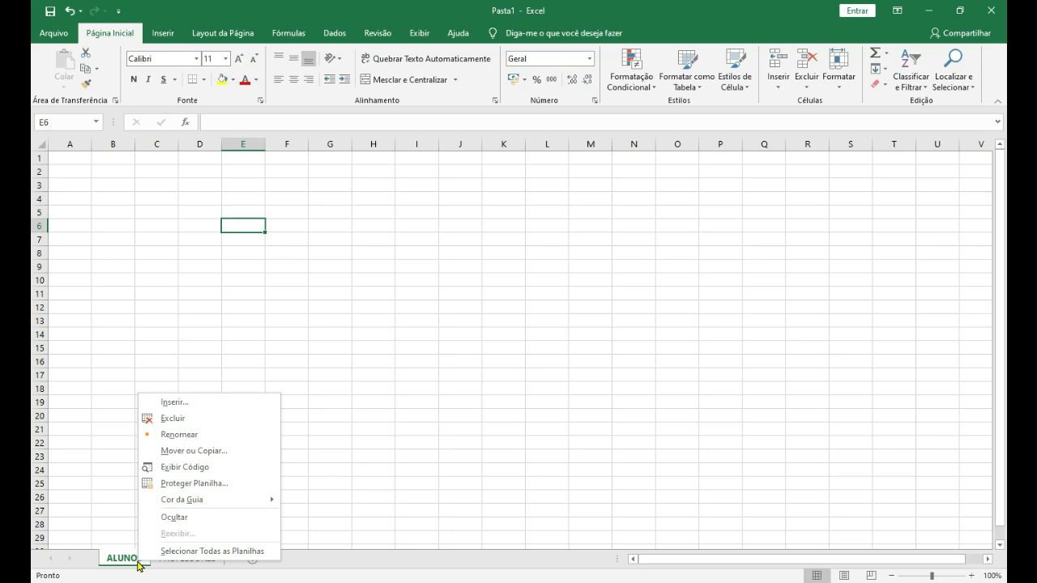
mouse_move(195, 502)
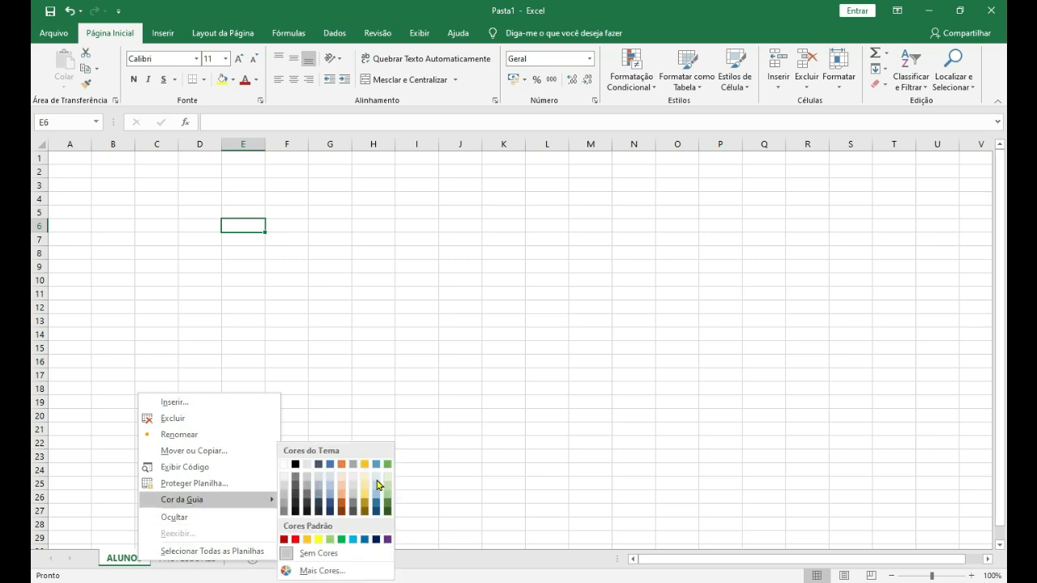
left_click(341, 503)
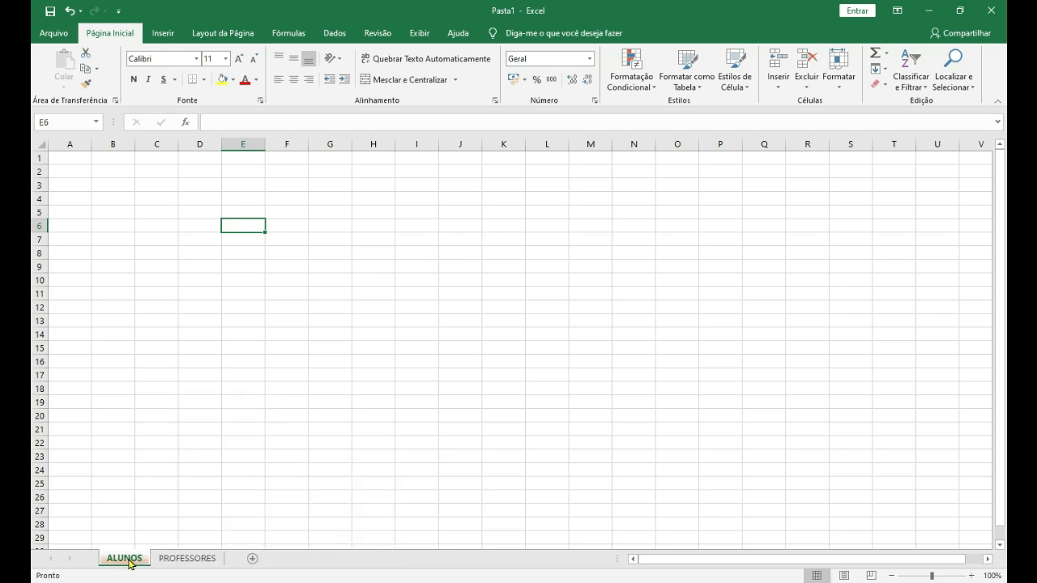
Step: Alternate between the PROFESSORES and ALUNOS worksheets to check how the coloured tab looks when active and inactive
left_click(187, 558)
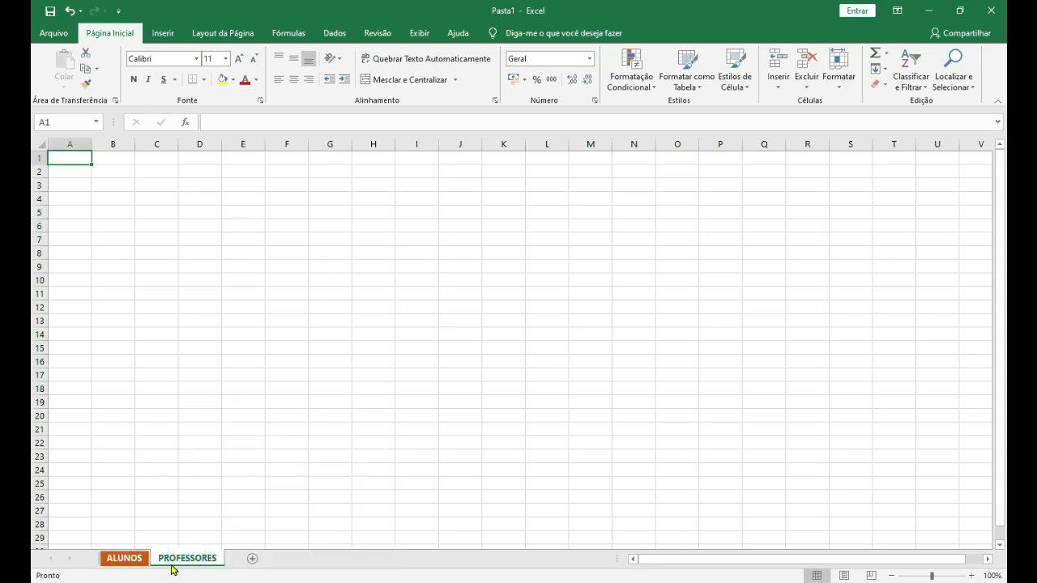
left_click(126, 559)
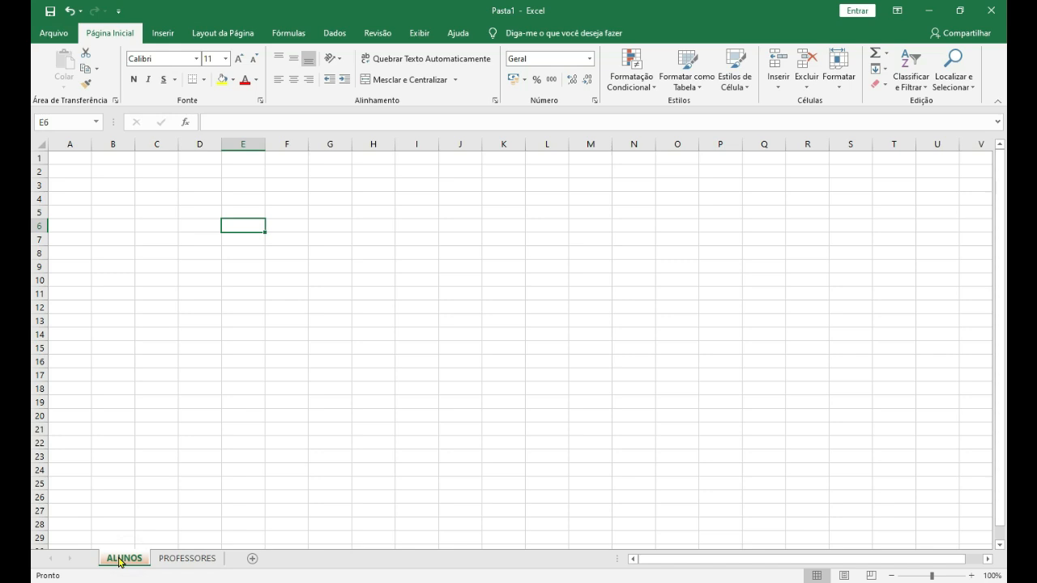
left_click(173, 559)
left_click(123, 559)
left_click(185, 558)
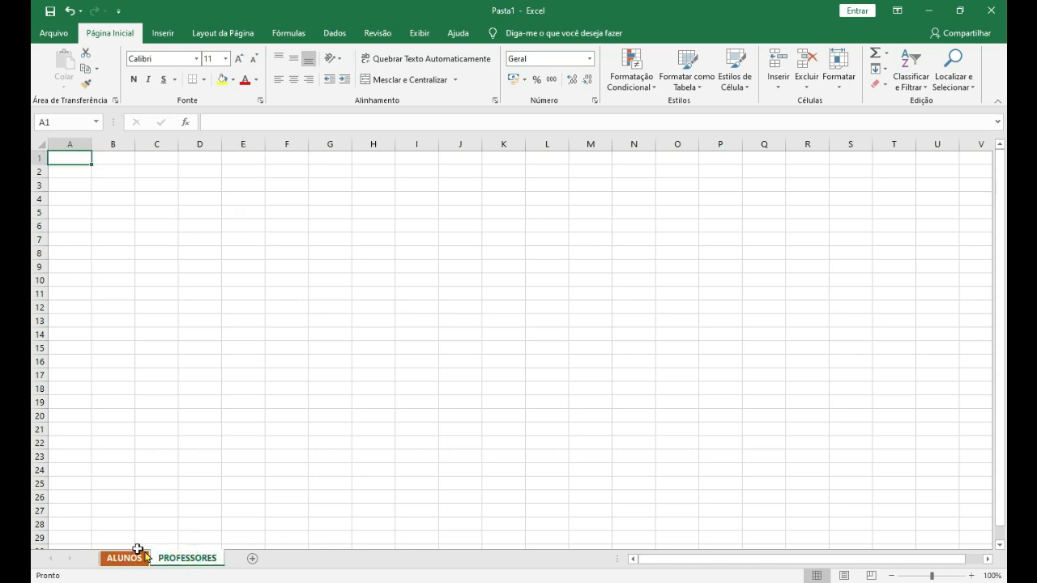
left_click(118, 559)
right_click(119, 558)
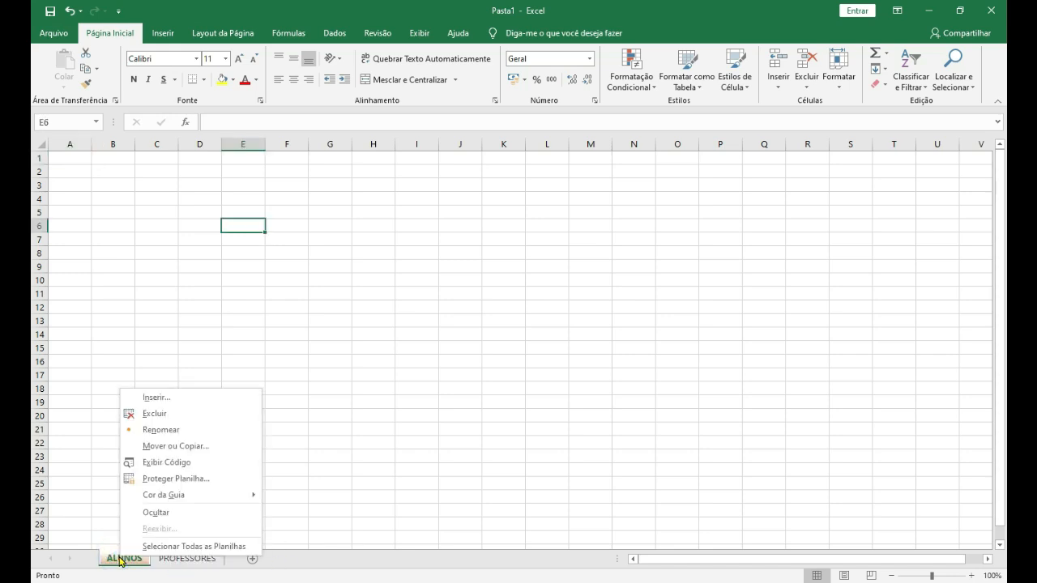
mouse_move(190, 502)
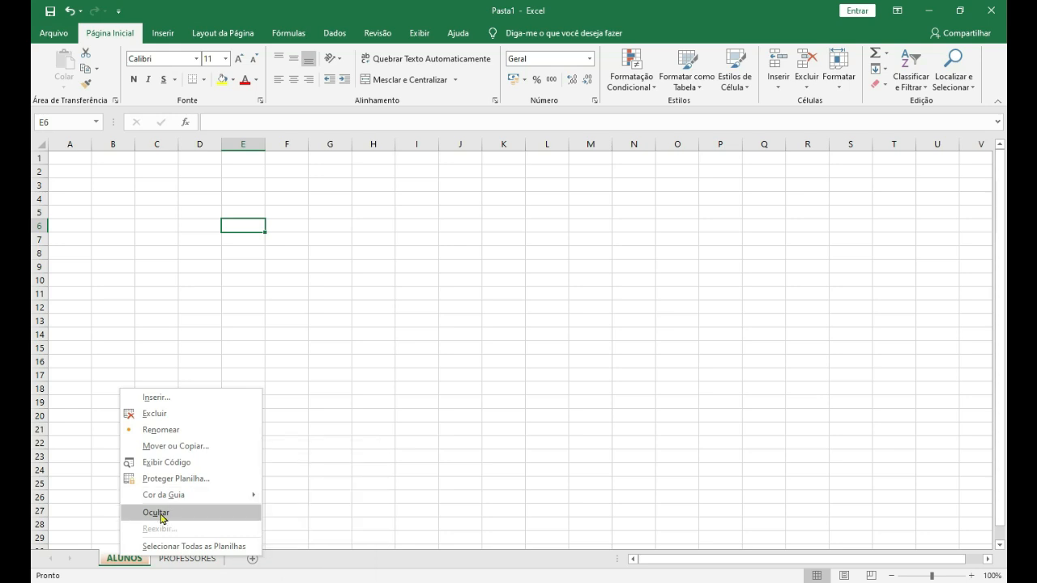
left_click(117, 558)
left_click(188, 559)
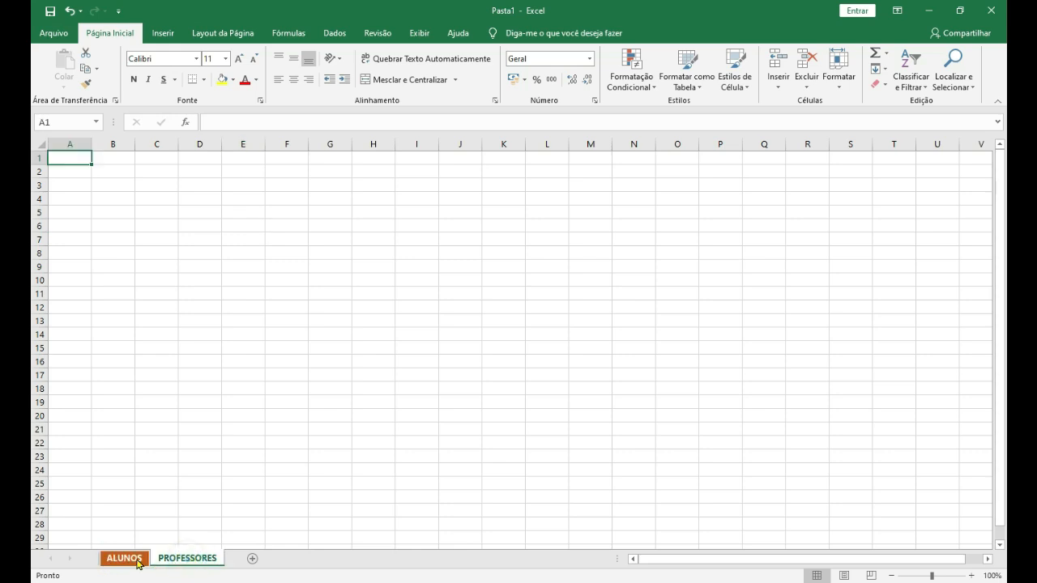
left_click(129, 559)
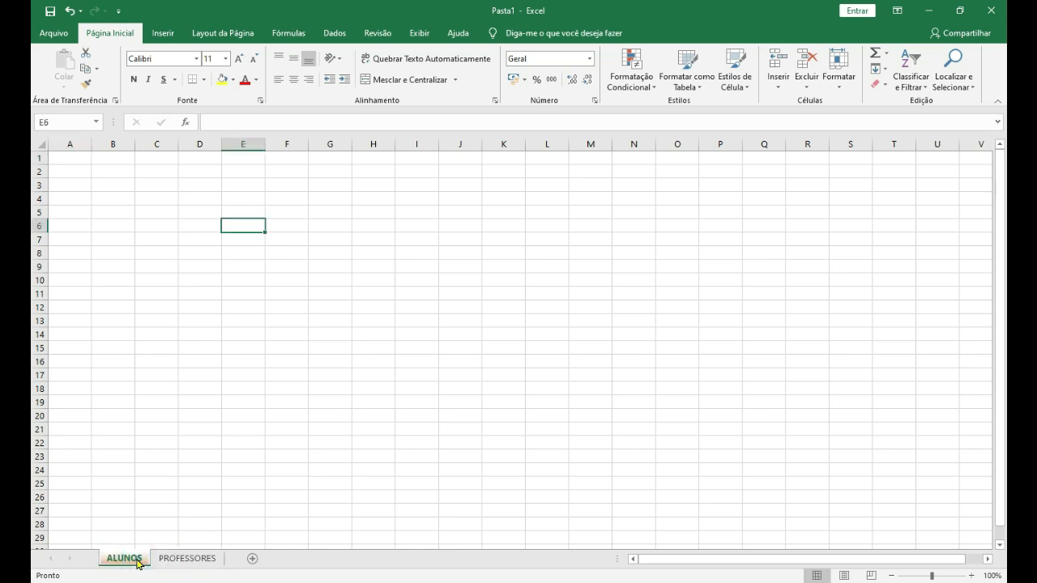
right_click(130, 560)
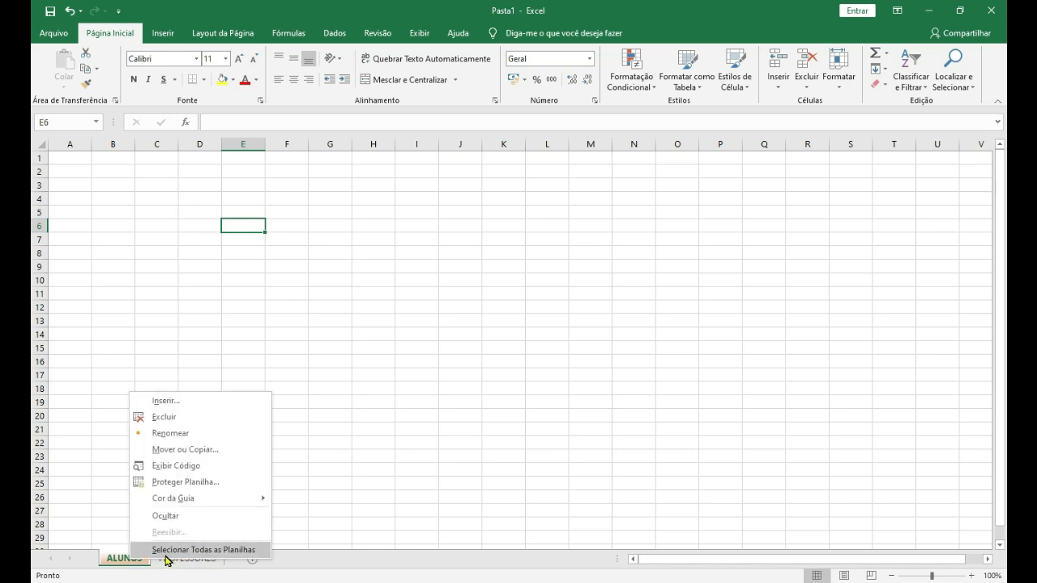
left_click(438, 381)
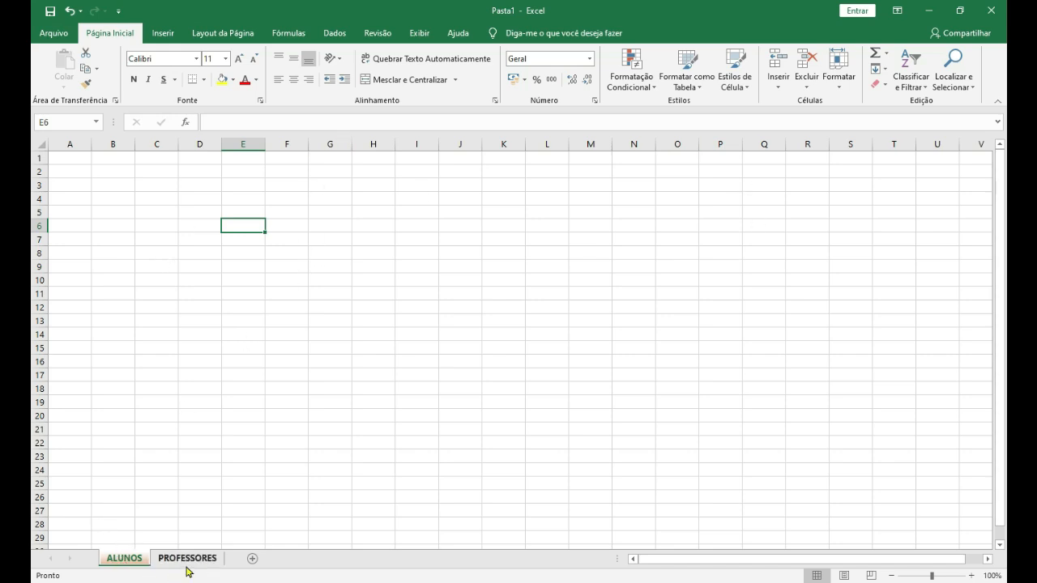
Step: Switch from the workbook to the Wondershare Filmora9 window
key("alt+Tab")
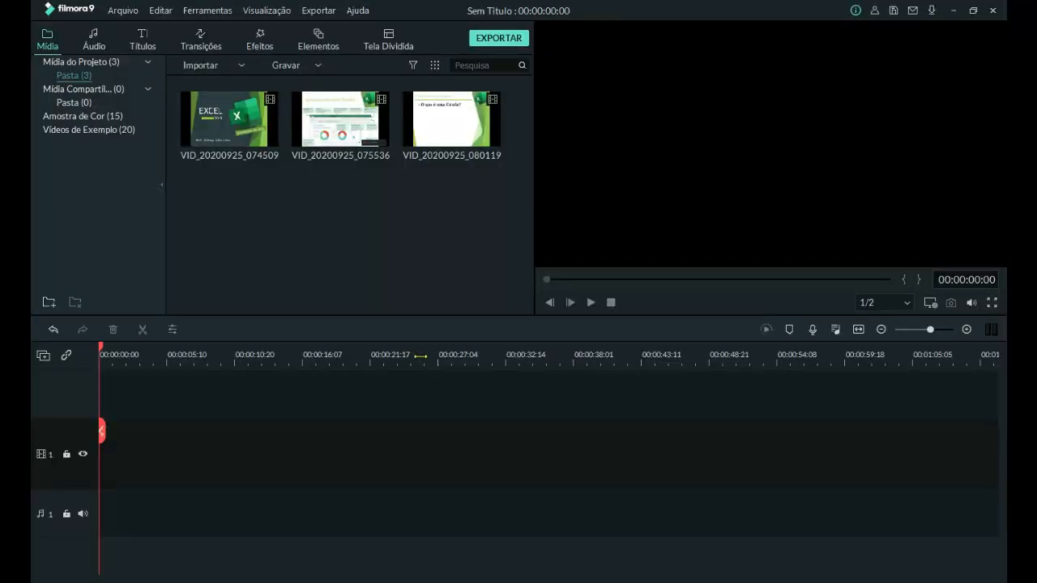
Step: Switch to the Excel slide presentation and advance to the slide "Como mover o ponteiro da célula na planilha"
key("alt+Tab")
key("alt+Tab")
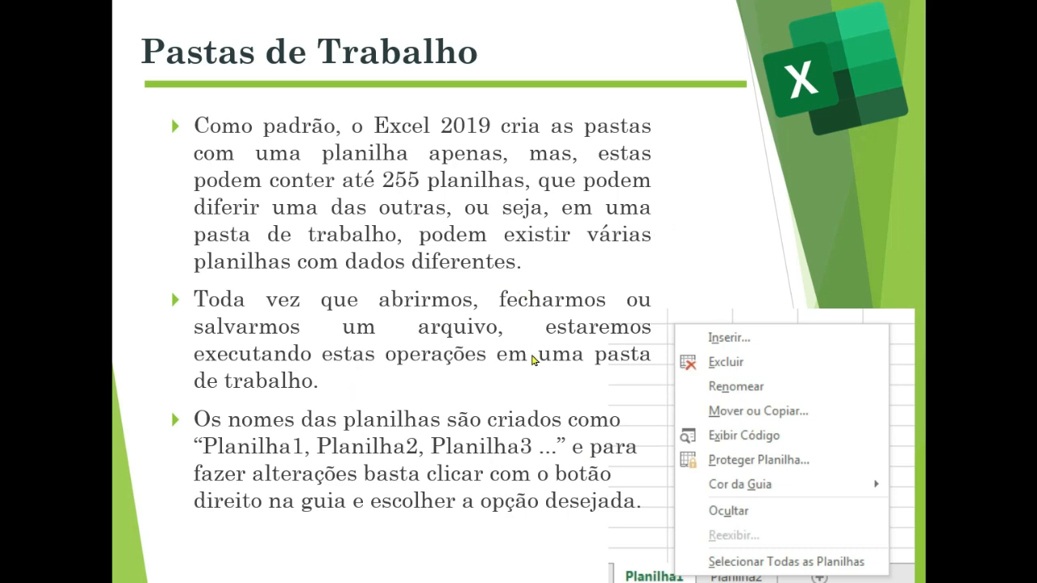
left_click(484, 383)
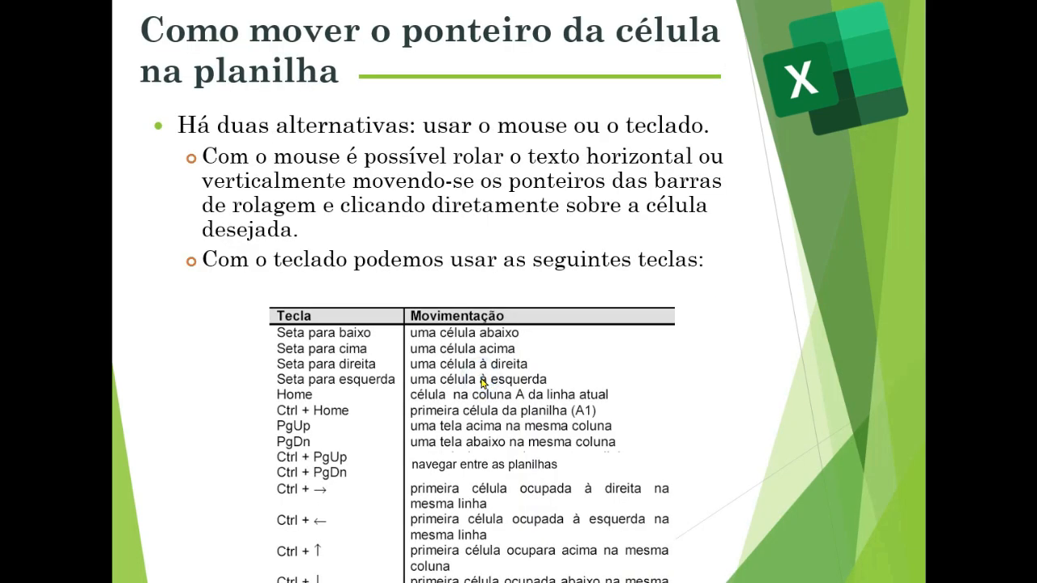
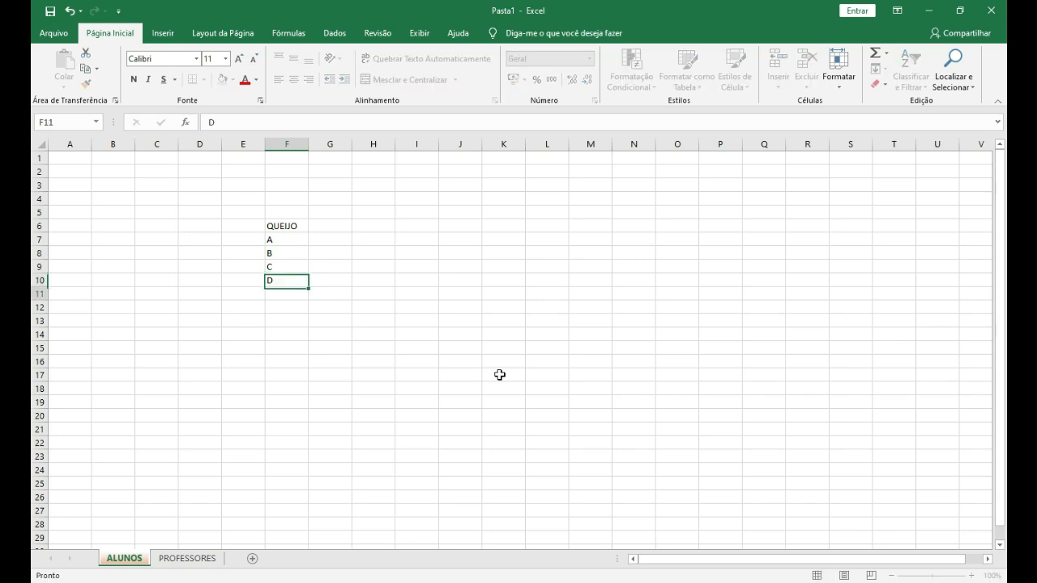
Step: Review the QUEIJO header and the first entries below it in column F
left_click(285, 226)
left_click(285, 239)
left_click(286, 253)
left_click(286, 226)
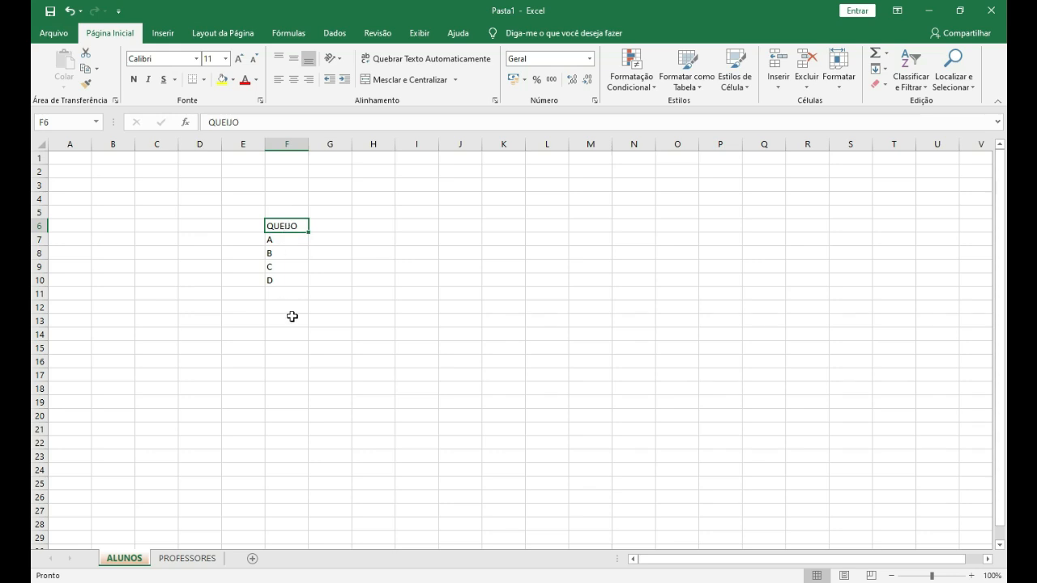
left_click(328, 225)
type("VALOR")
key("Return")
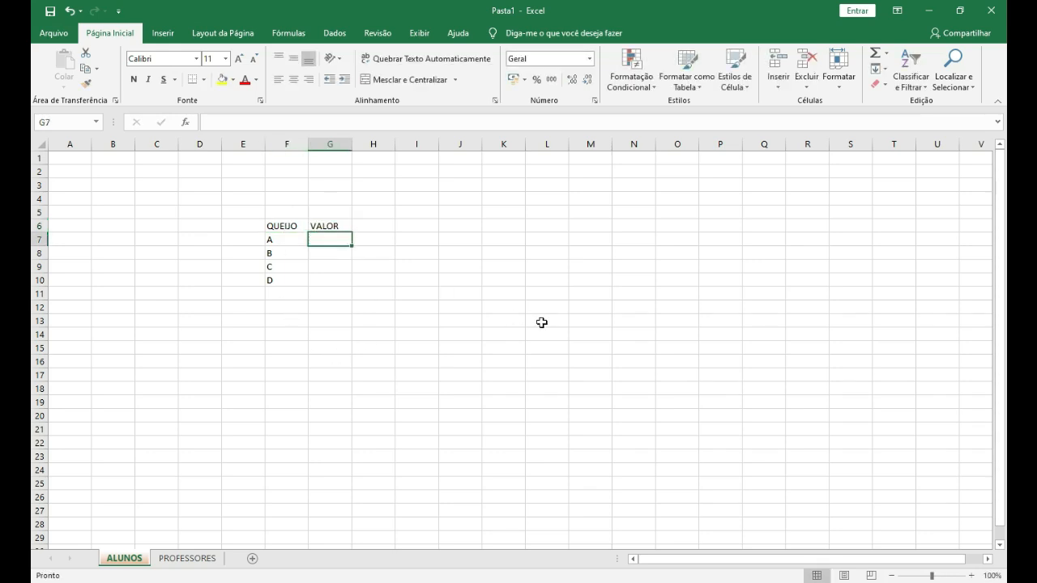
Step: Enter VENDAS as the column header in cell G6, beside QUEIJO
key("Up")
type("VENDAS")
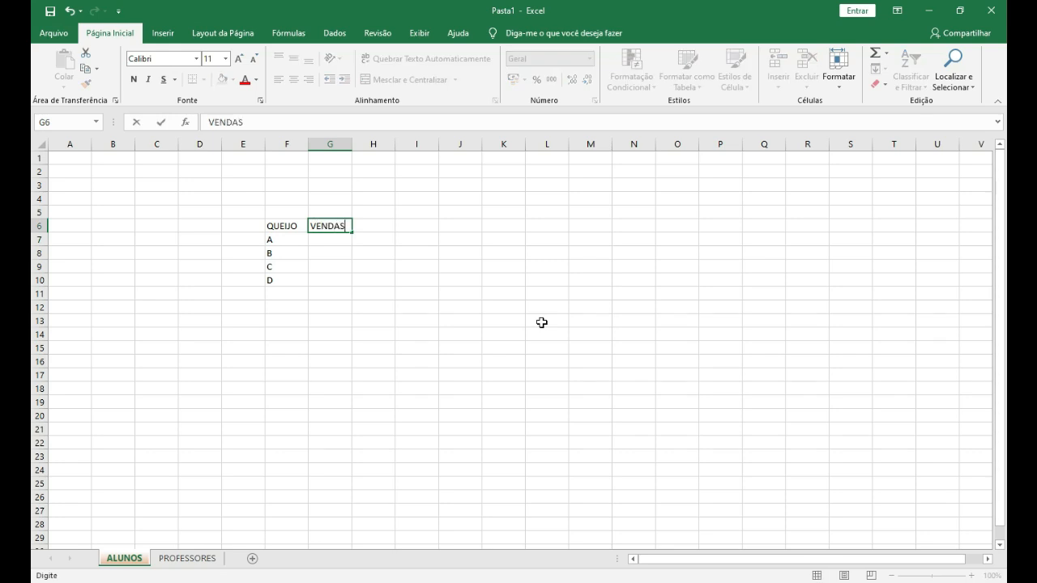
key("Return")
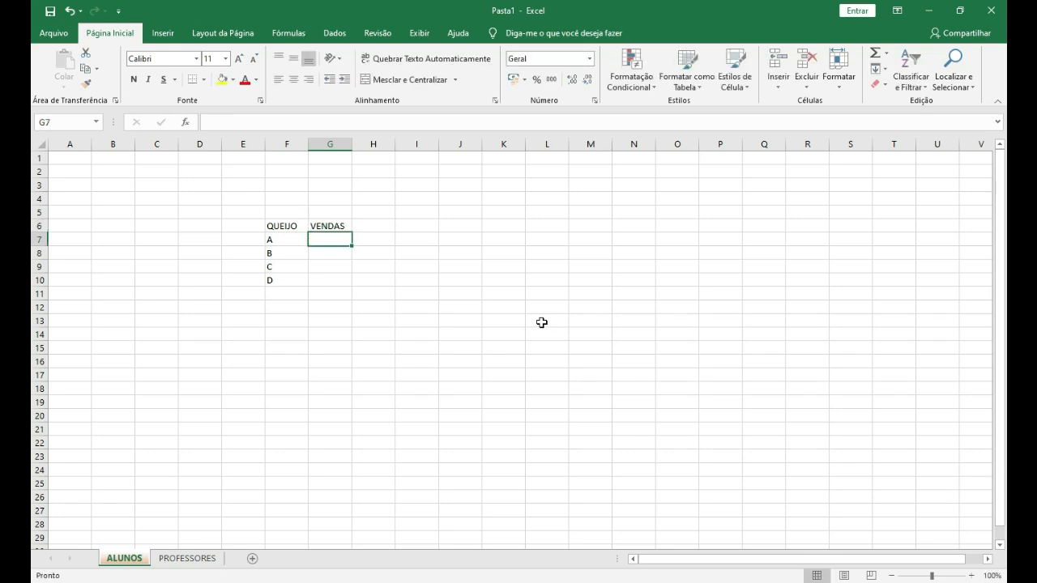
Step: Fill the VENDAS column for cheeses A to D with 1500, 500, 850 and 960 in cells G7 to G10
type("1500")
key("Return")
left_click(333, 239)
left_click(334, 251)
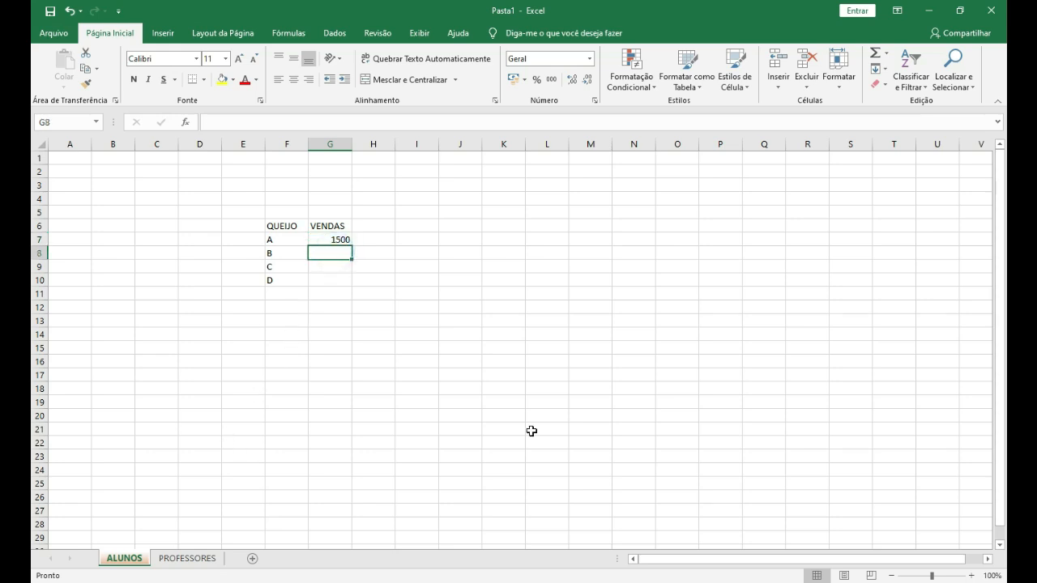
type("500")
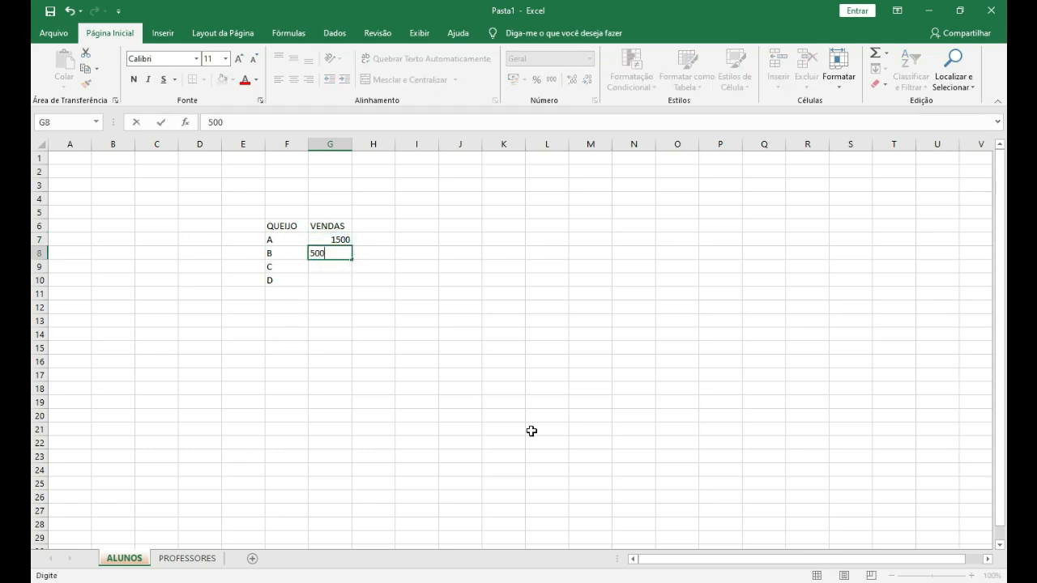
key("Return")
type("850")
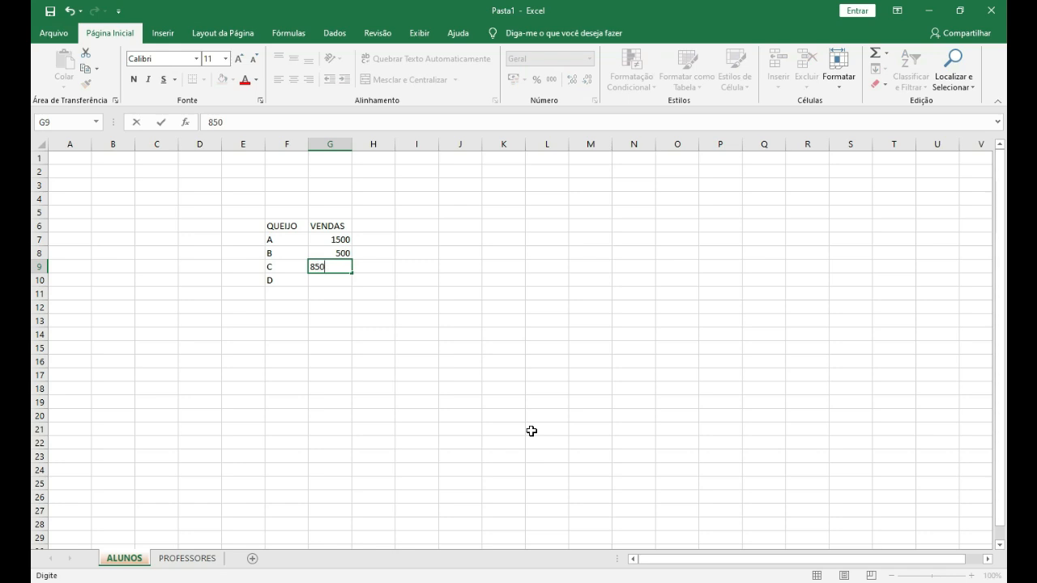
key("Return")
type("9")
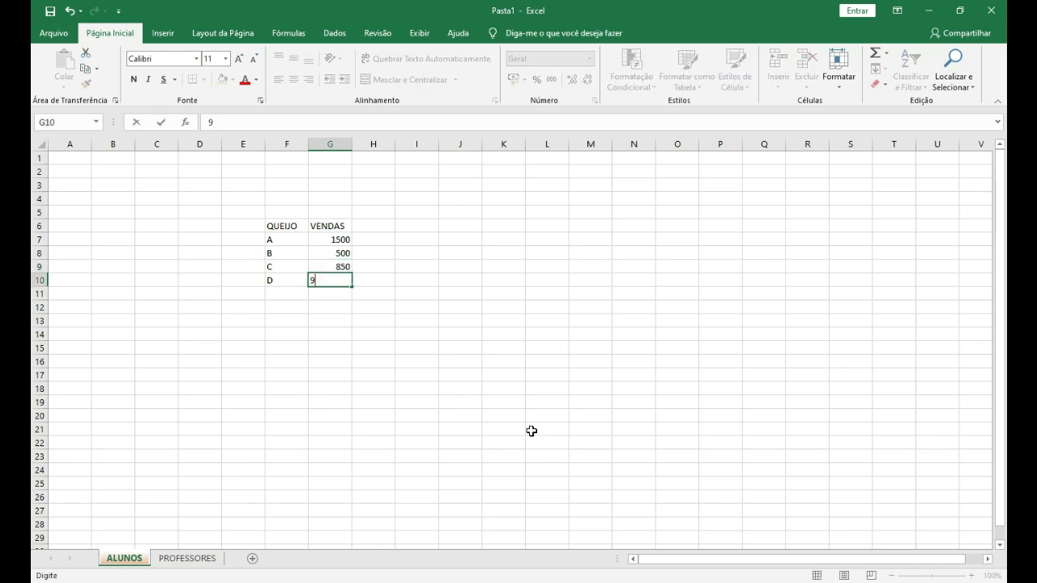
type("60")
key("Return")
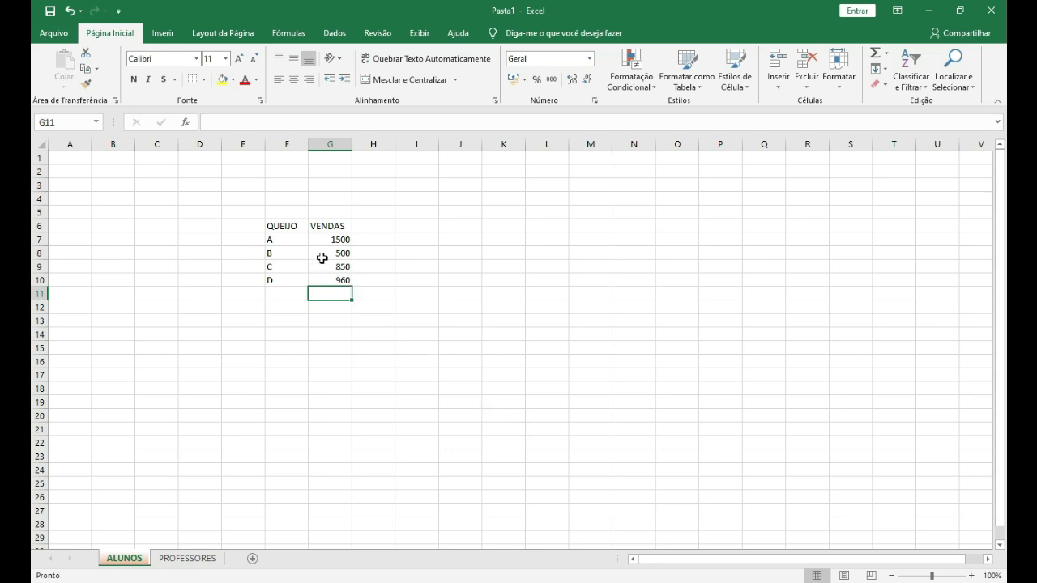
Step: Review the cheese entries and their sales values, including the whole VENDAS range G7:G10
left_click(280, 240)
left_click(277, 253)
left_click(276, 279)
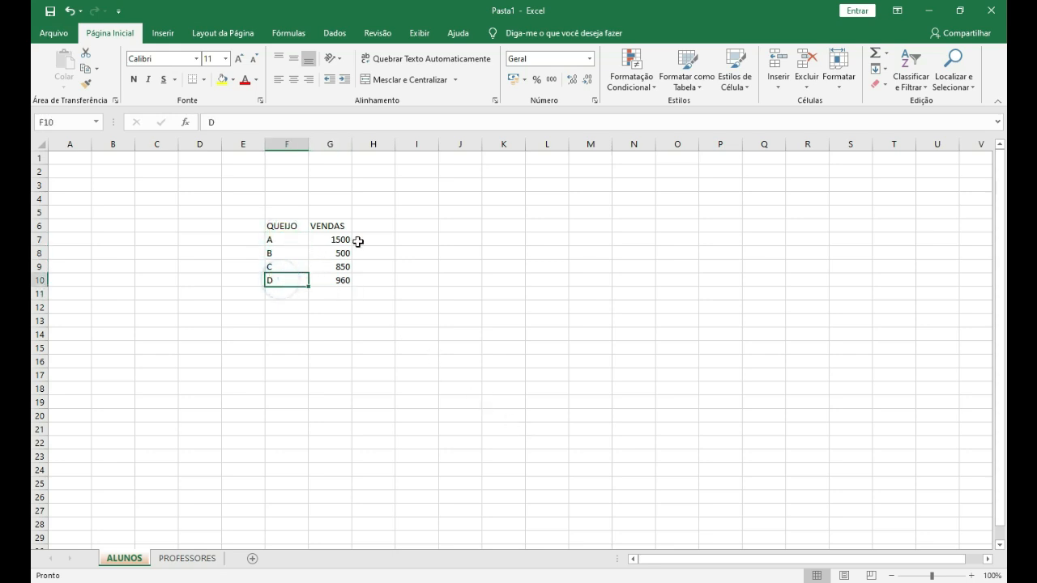
left_click(340, 239)
left_click(340, 252)
left_click(342, 267)
left_click(342, 281)
left_click(456, 252)
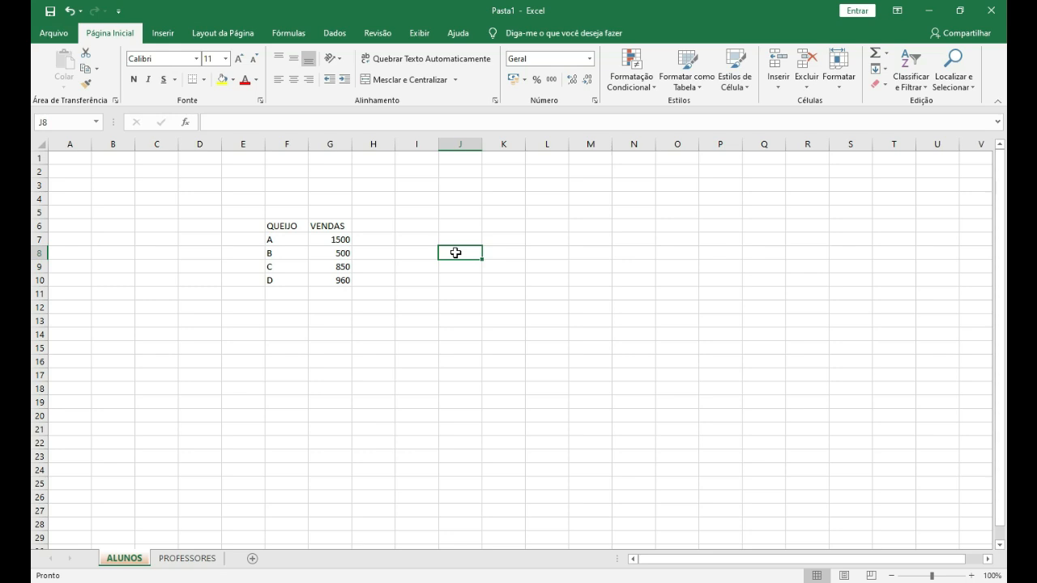
left_click_drag(337, 240, 337, 280)
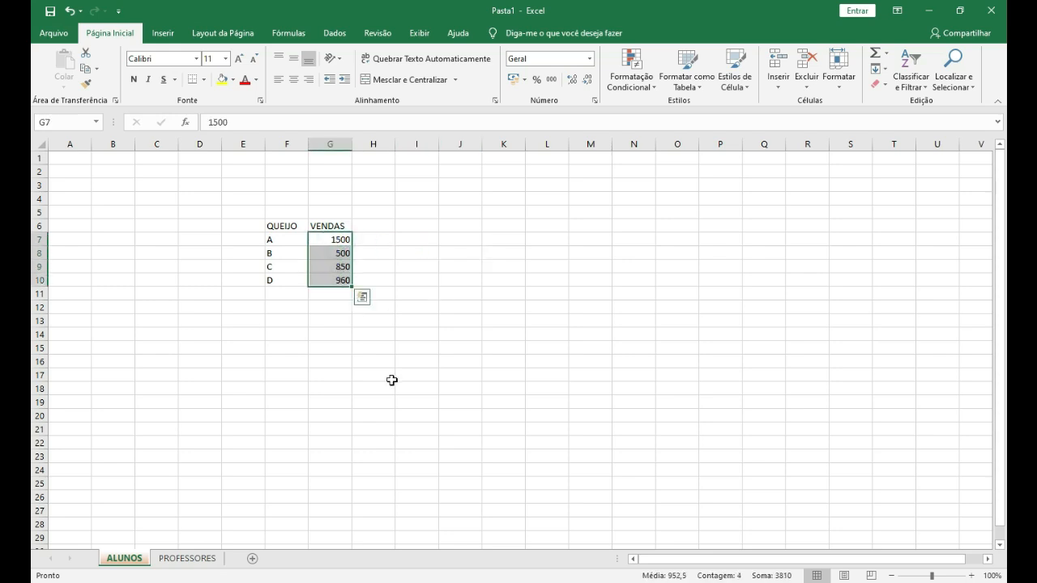
left_click(465, 307)
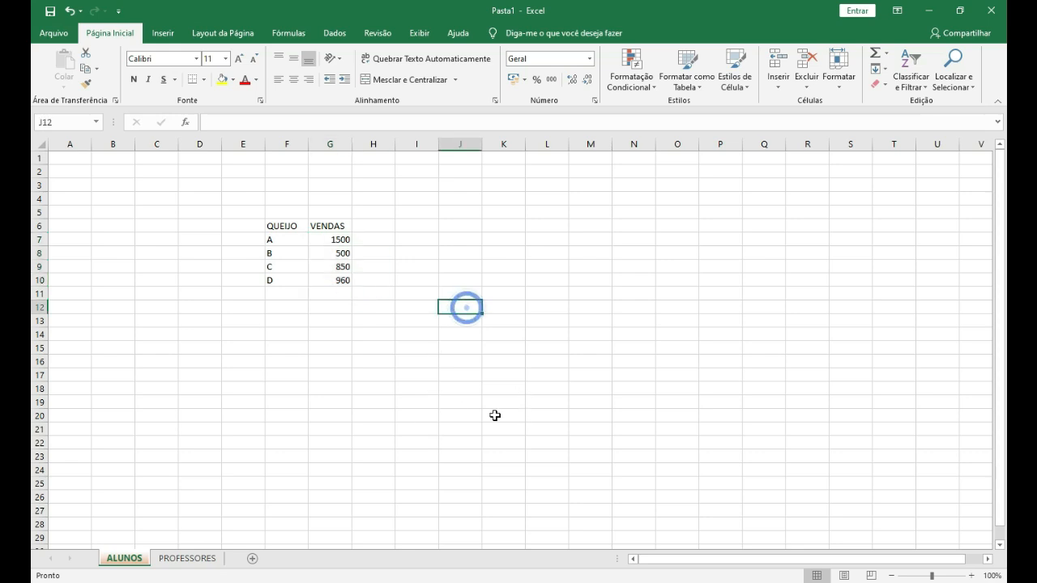
Step: Total the sales in cell G11 with the typed-number formula =1500+500+850+960
left_click(326, 294)
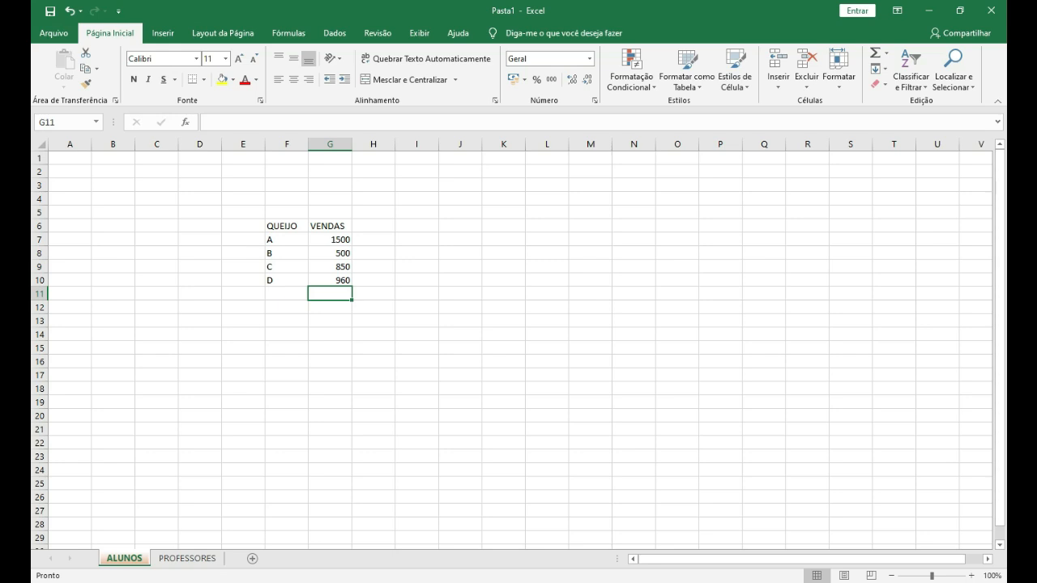
type("=")
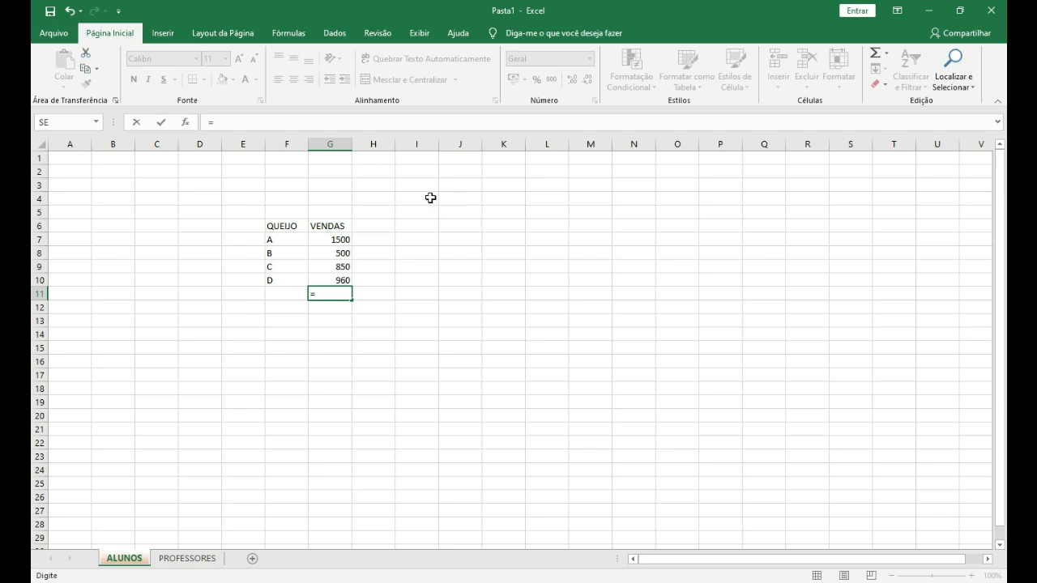
type("1500")
type("+500")
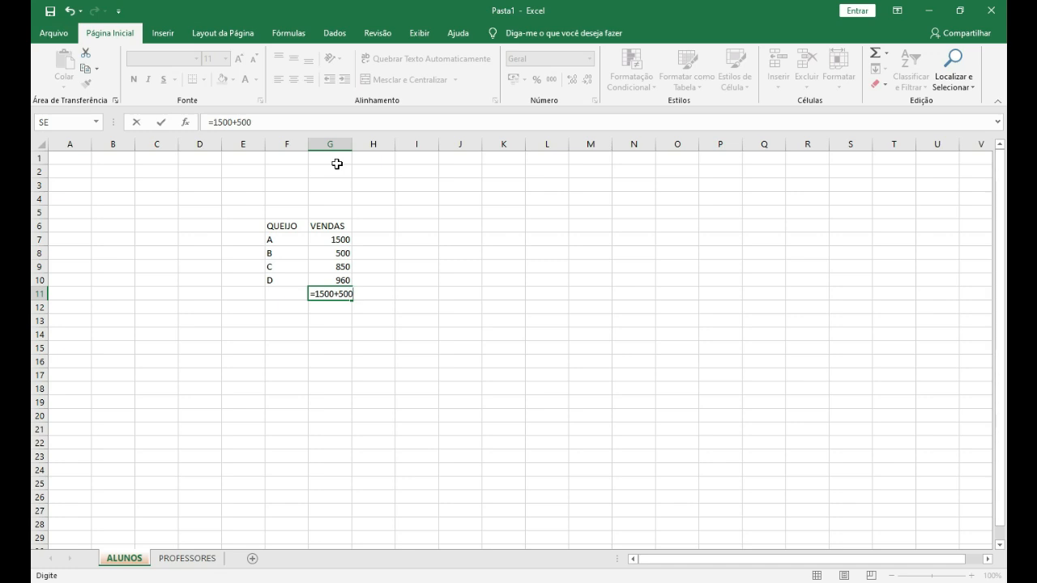
type("+850+960")
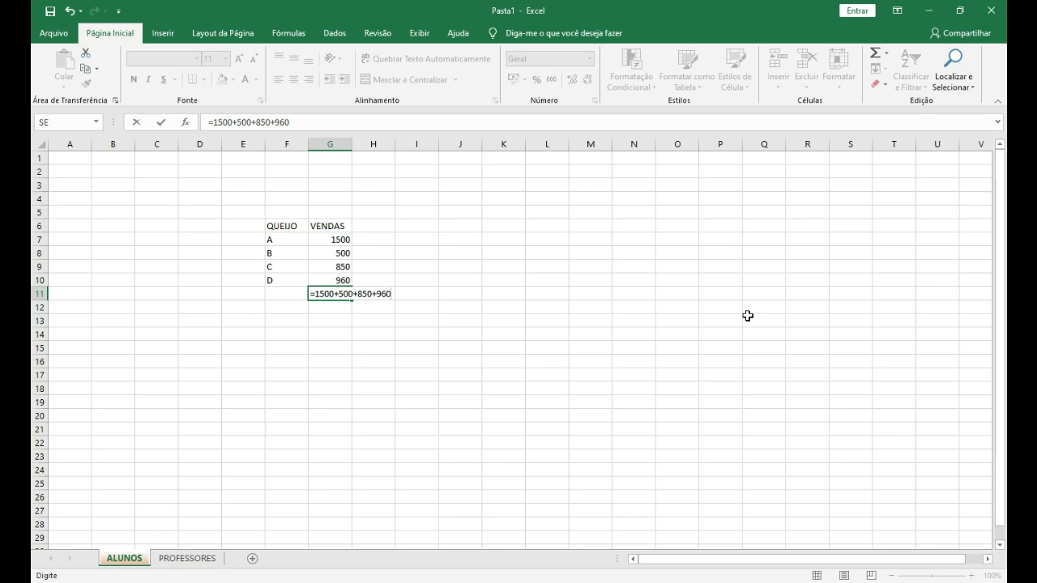
key("Return")
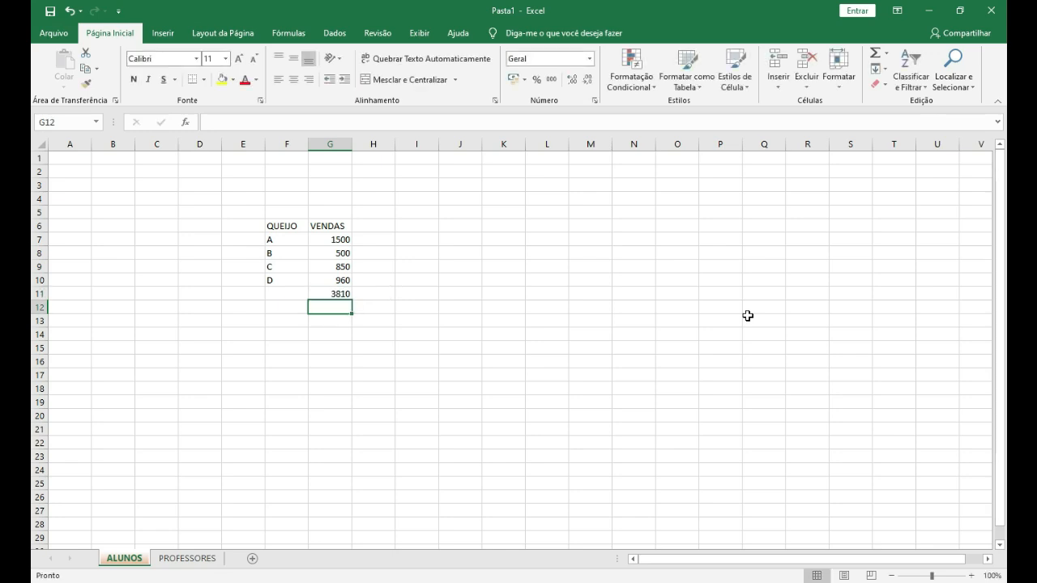
Step: Inspect the formula behind the sales total in cell G11
left_click(332, 293)
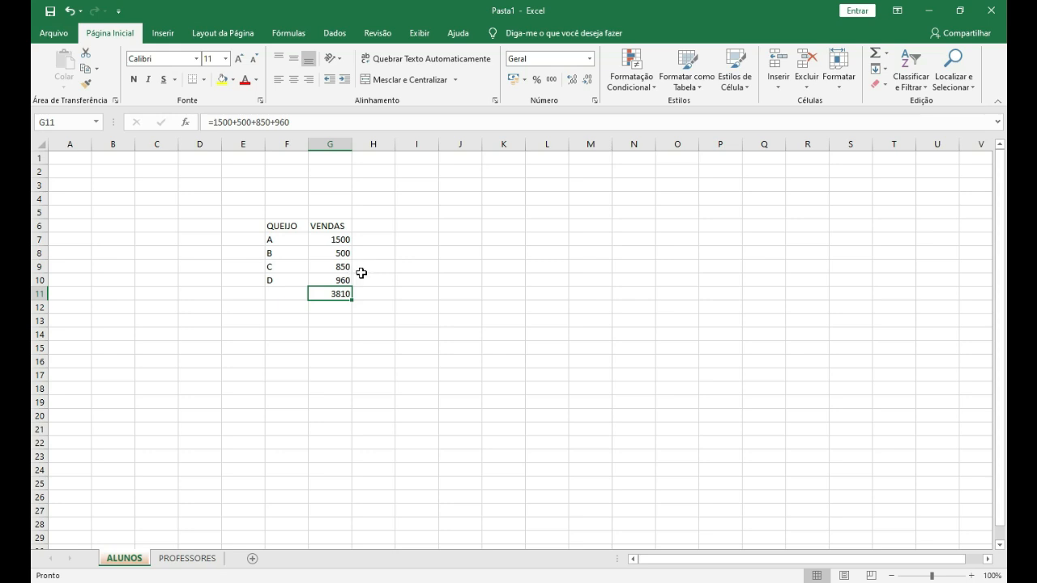
left_click(499, 379)
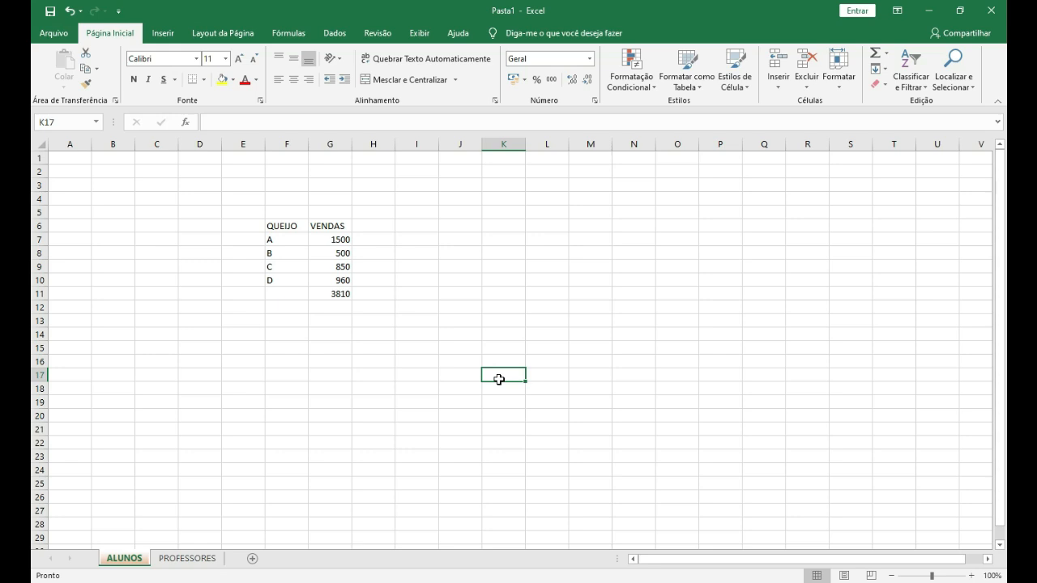
left_click(335, 294)
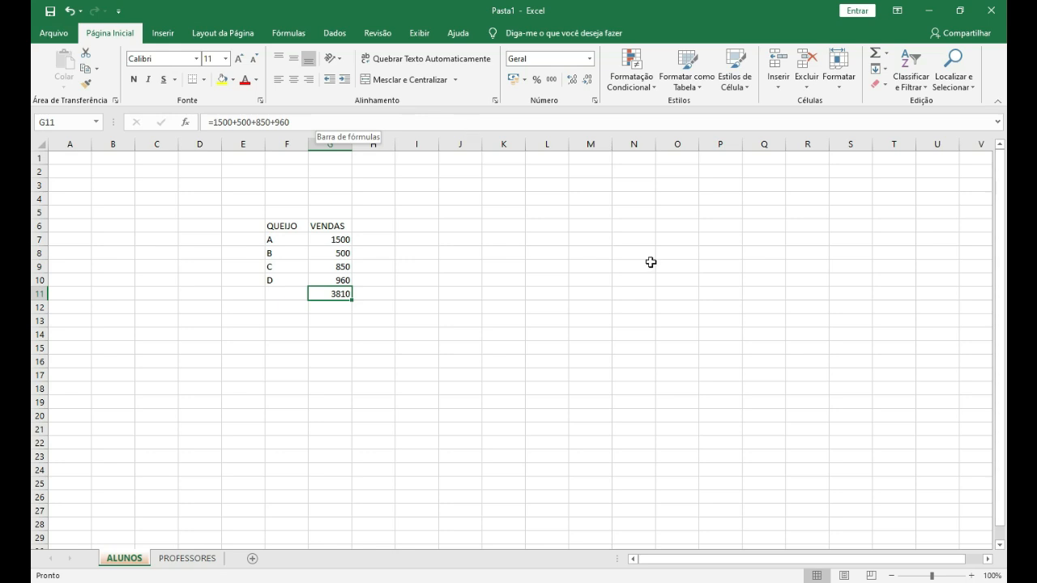
left_click(443, 242)
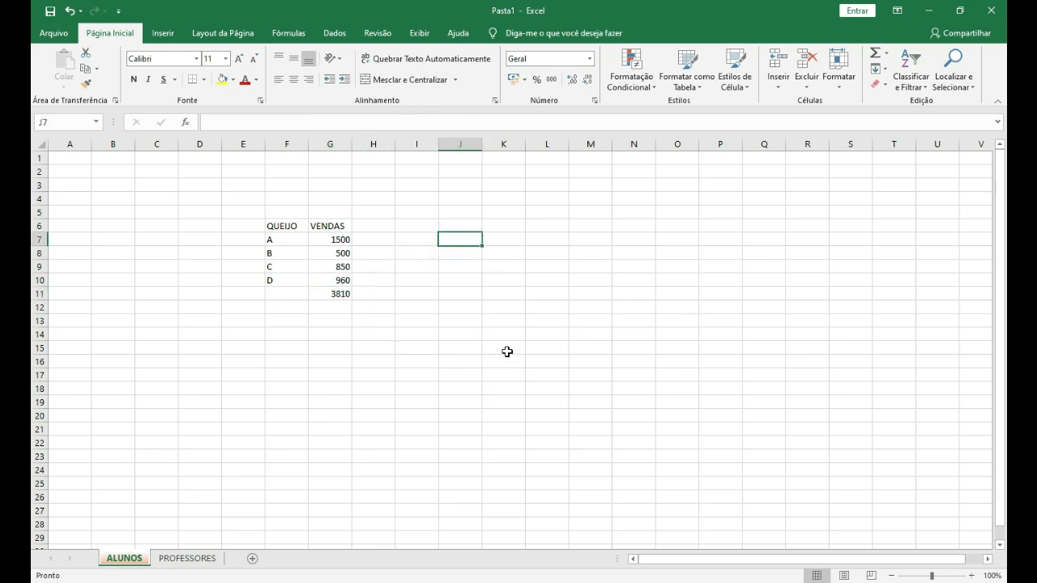
Step: Change the sales value of cheese A in cell G7 to 2000
left_click(340, 239)
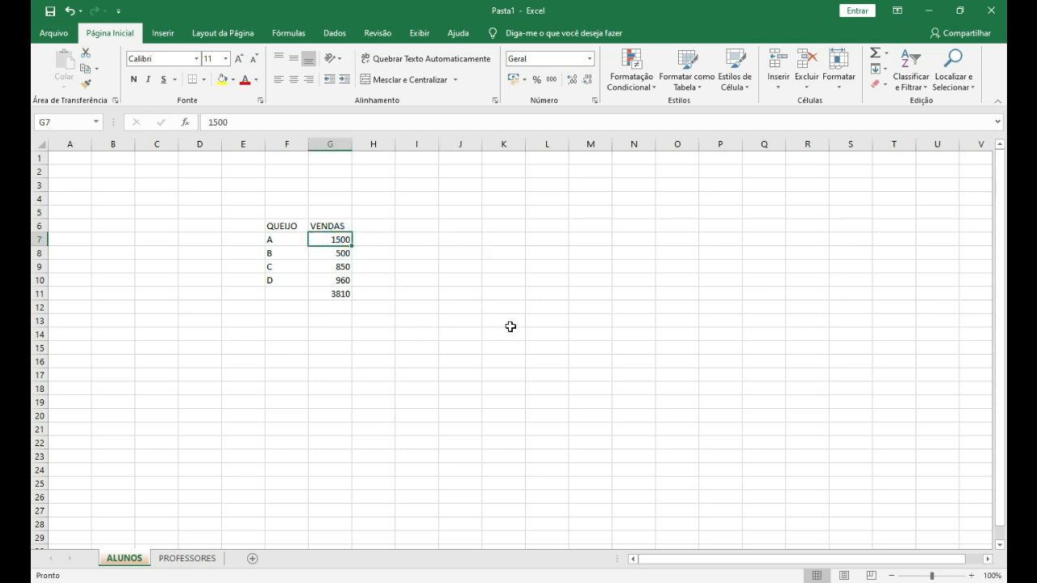
type("2000")
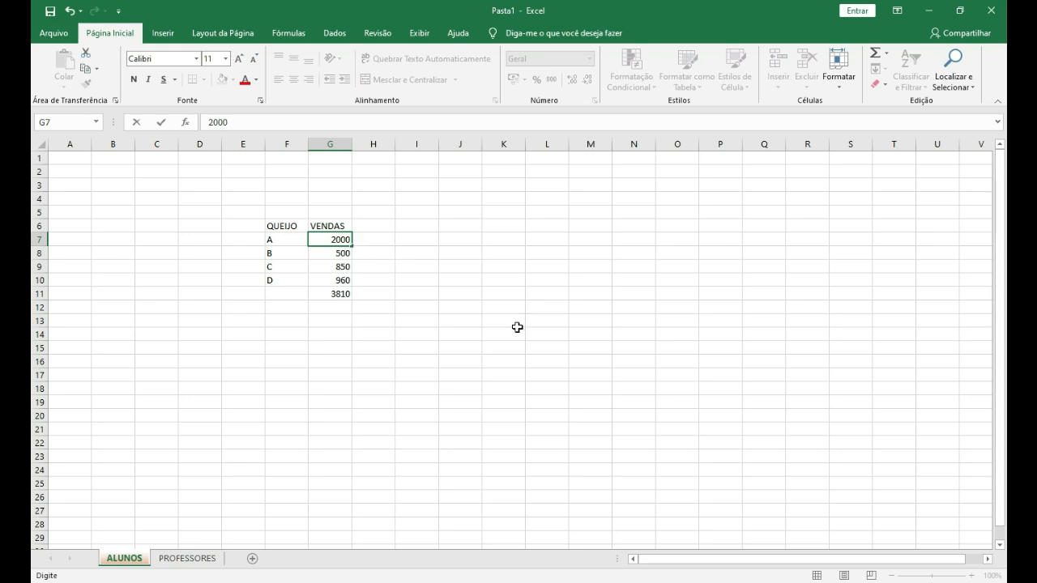
key("Return")
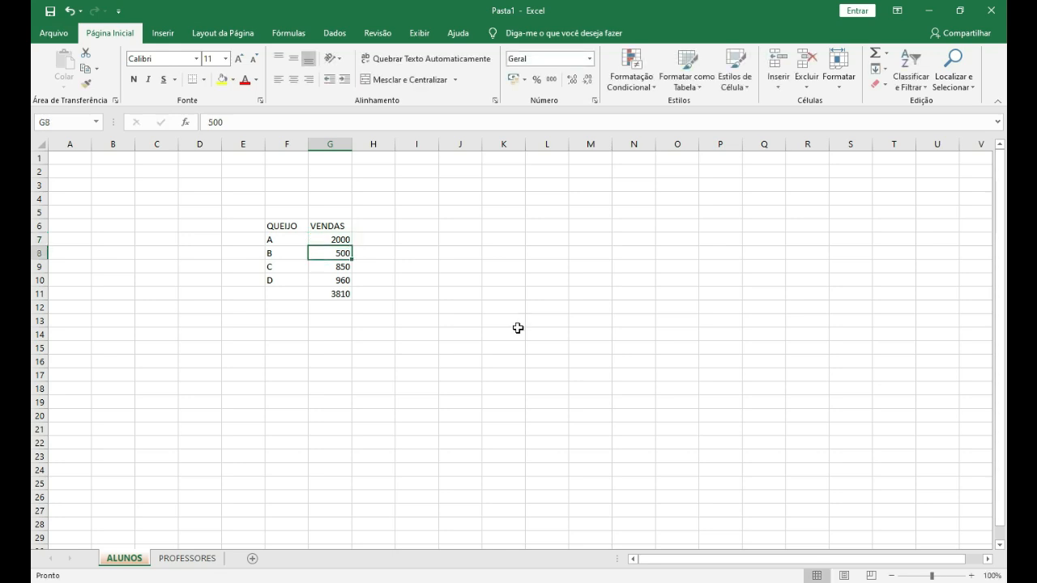
Step: Replace the first number of the total formula in cell G11 with 2000
key("Down")
key("Down")
key("Down")
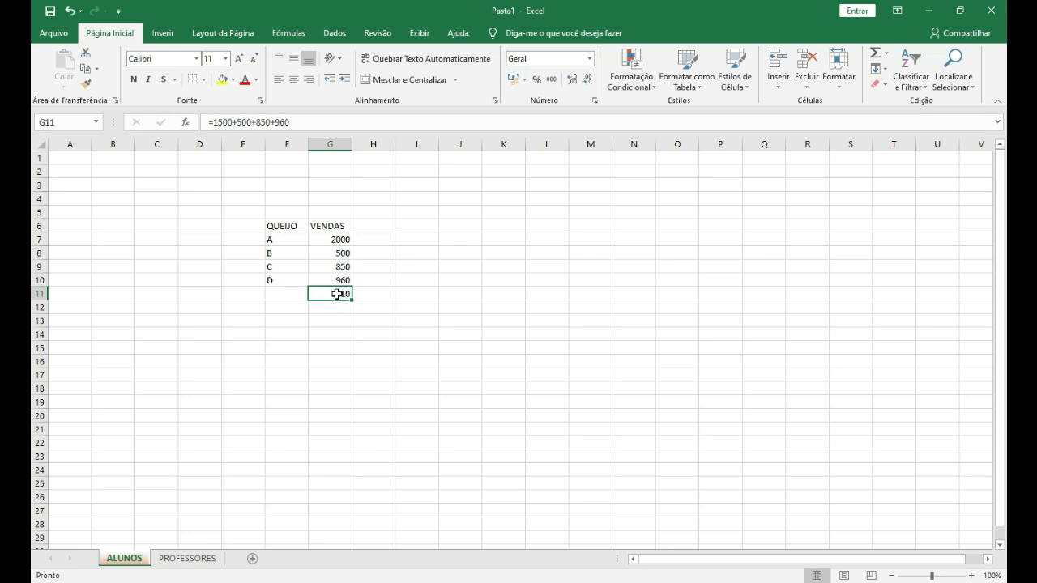
left_click(211, 121)
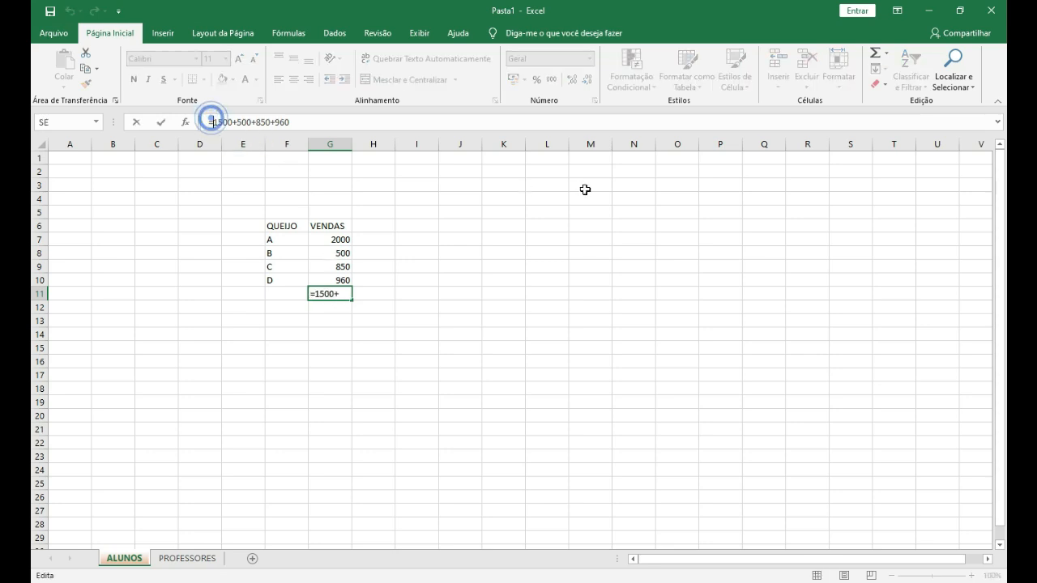
key("shift+Right")
key("shift+Right")
key("shift+Right")
key("shift+Right")
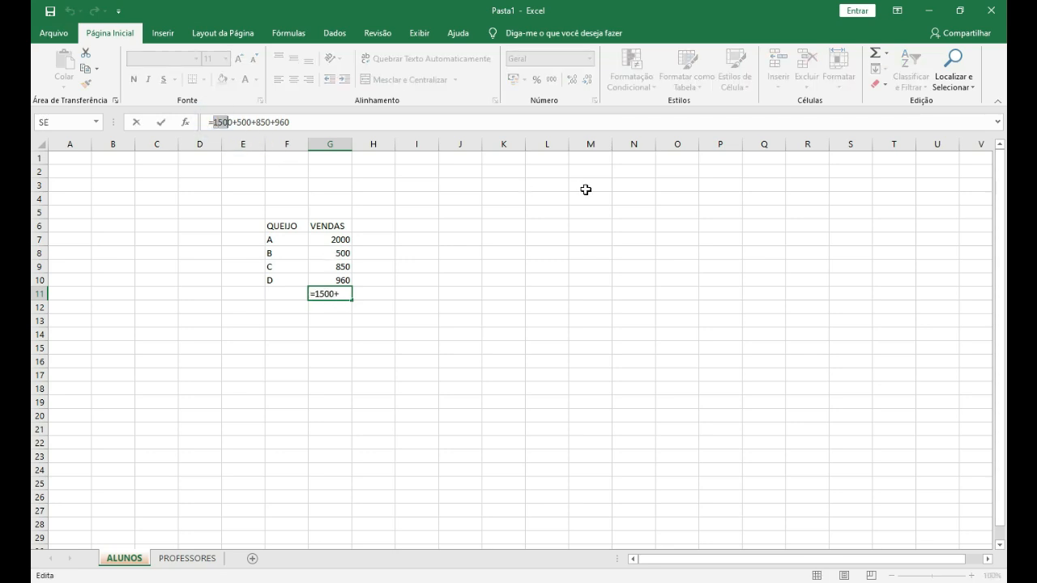
type("2000")
key("Return")
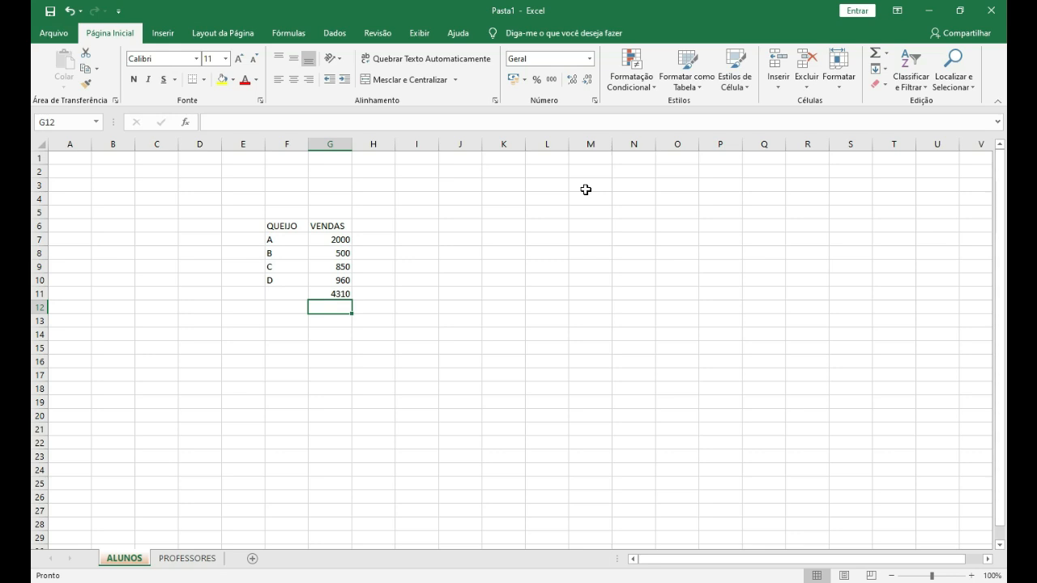
Step: Replace the typed-number total in cell G11 with the cell-reference formula =G7+G8+G9+G10
key("Up")
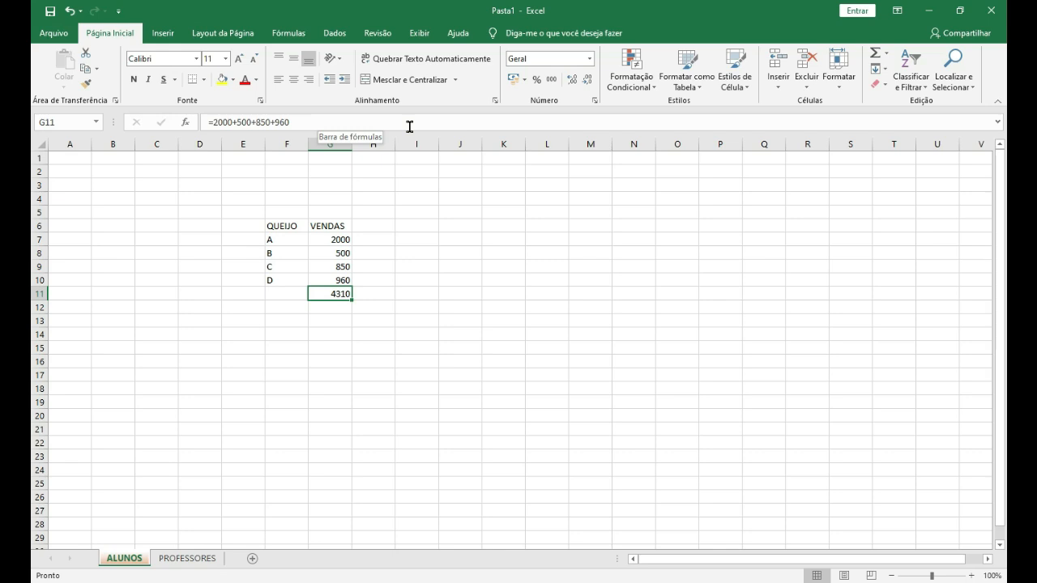
key("Delete")
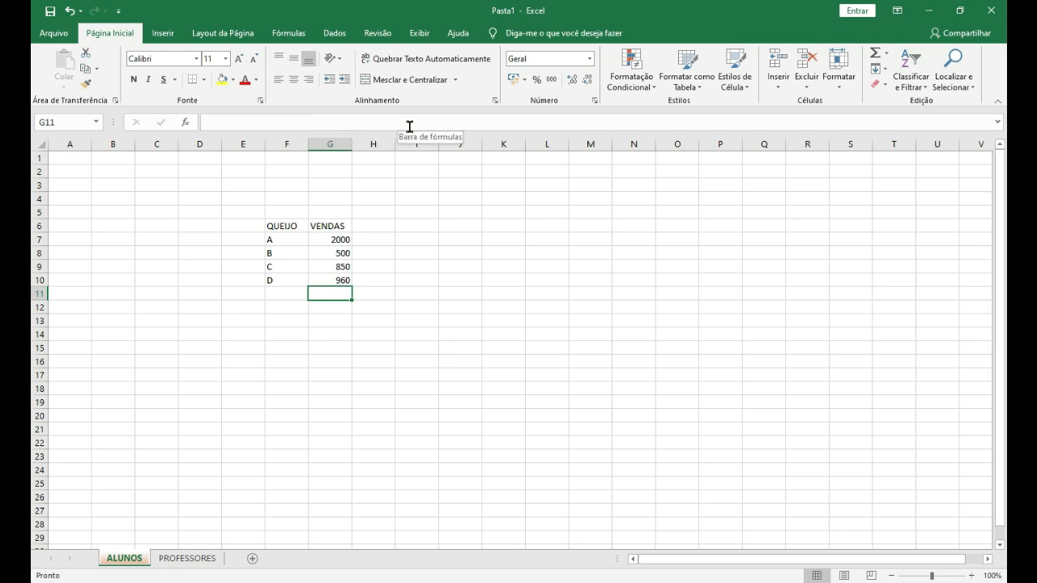
type("=")
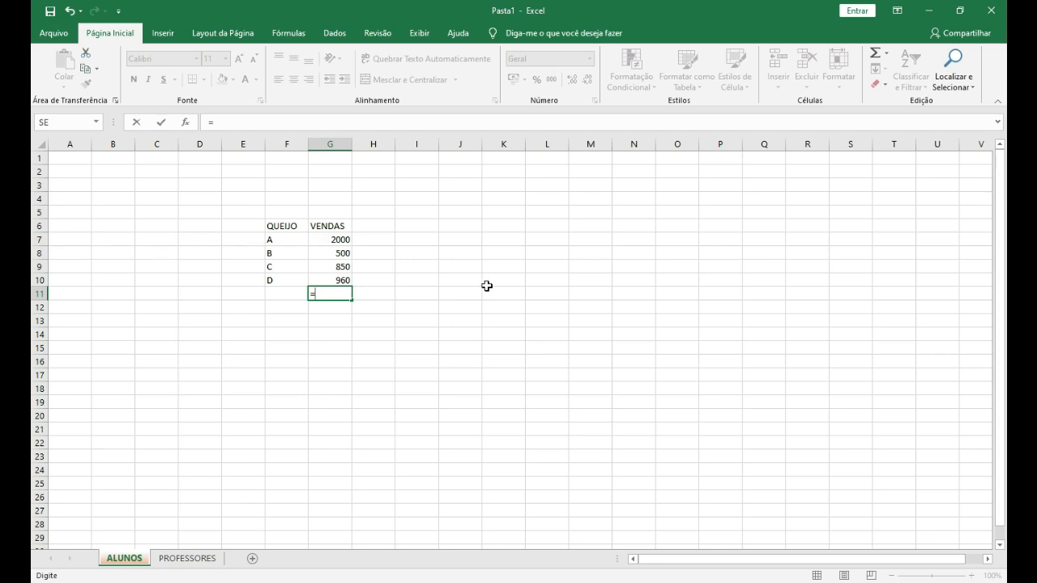
left_click(332, 239)
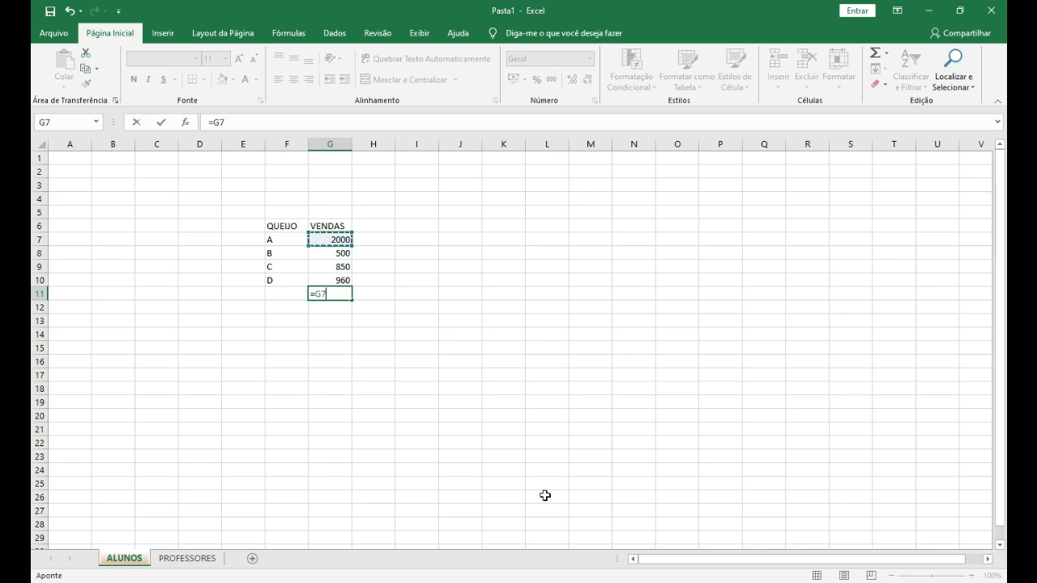
type("+")
left_click(330, 252)
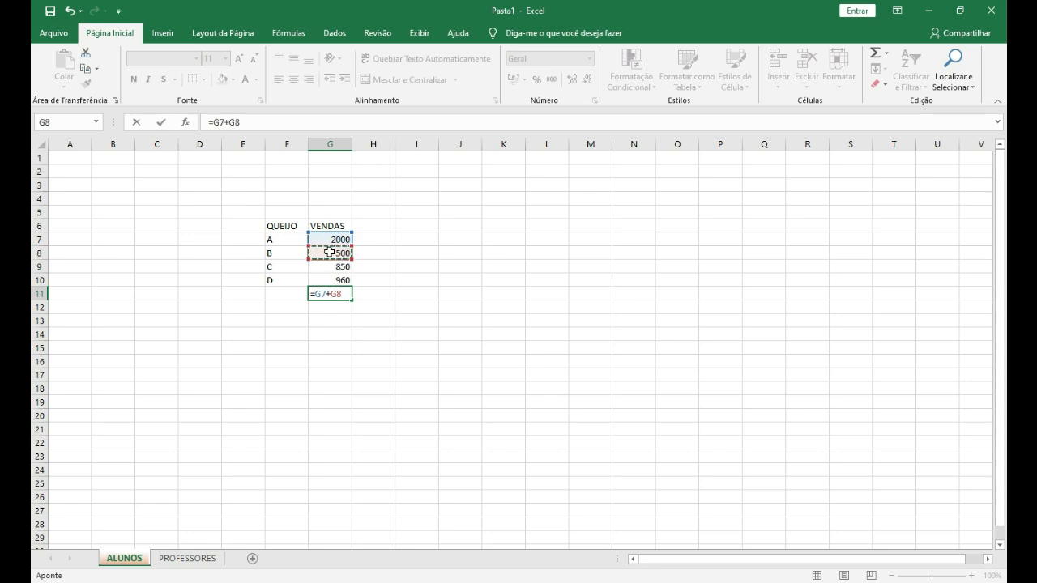
type("+")
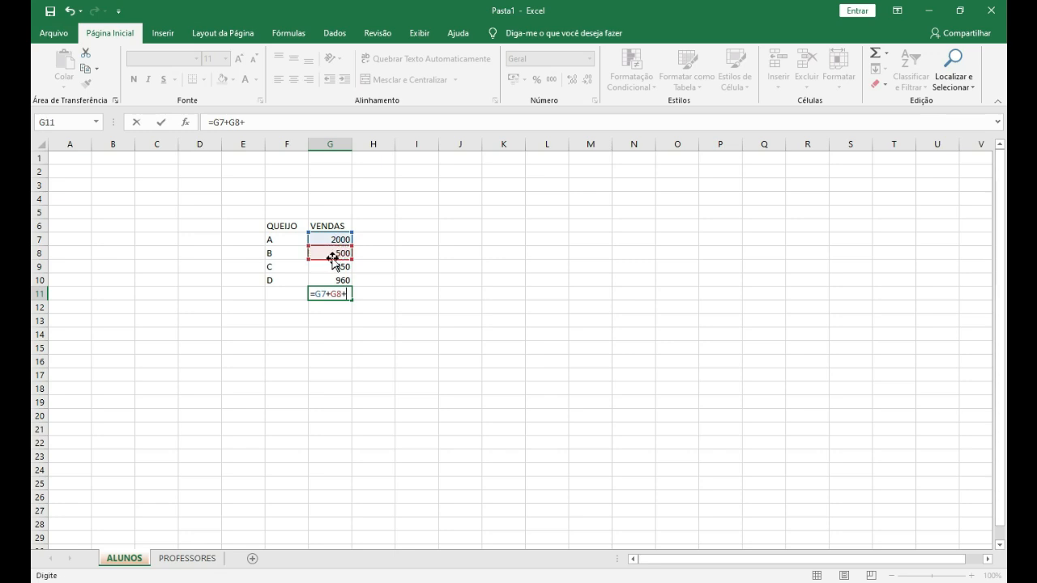
left_click(337, 267)
type("+")
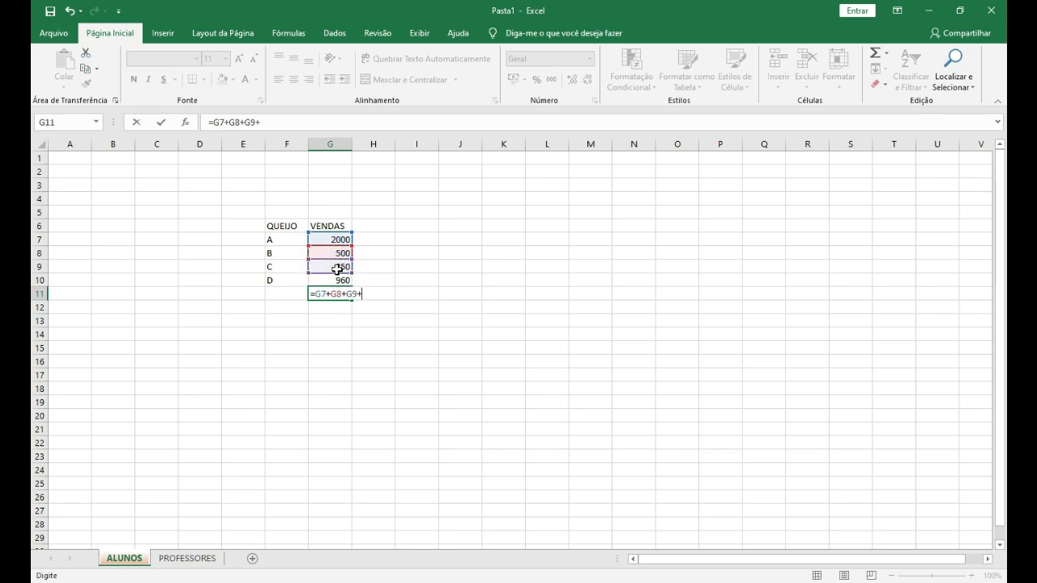
left_click(340, 281)
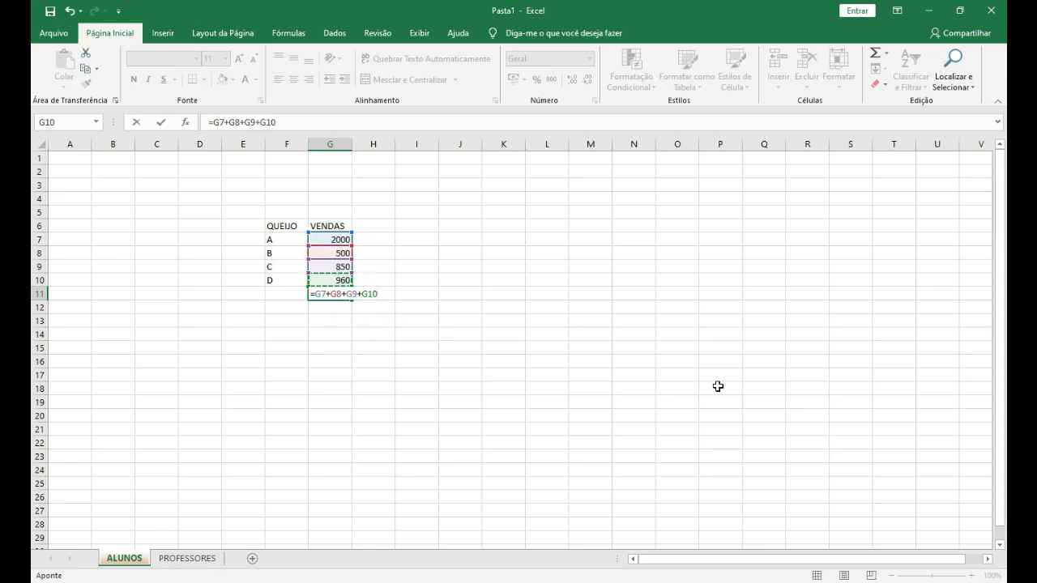
key("Return")
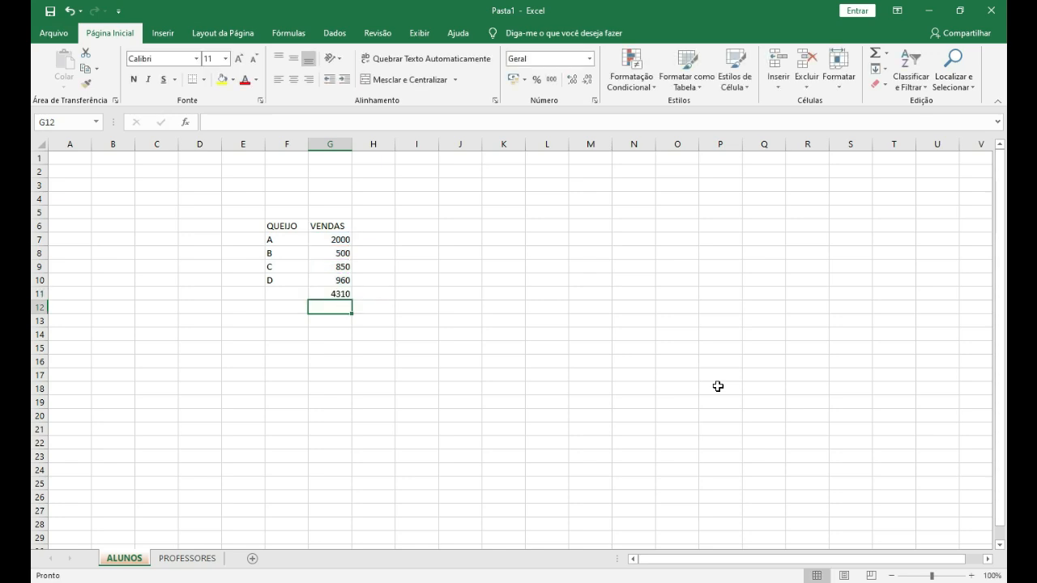
Step: Change the sales value of cheese A in cell G7 to 1000
key("Up")
key("Up")
key("Up")
key("Up")
key("Up")
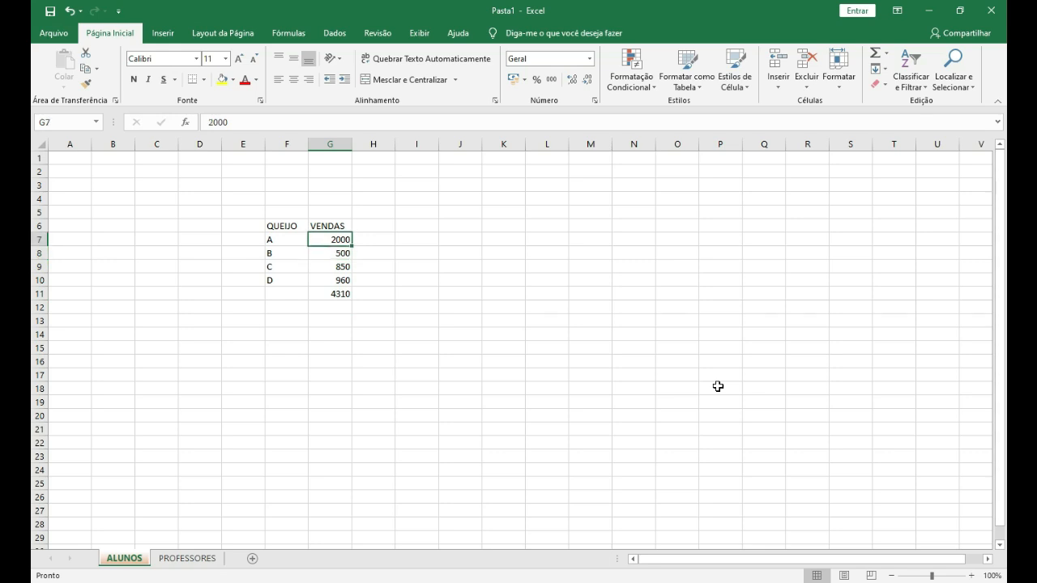
type("1000")
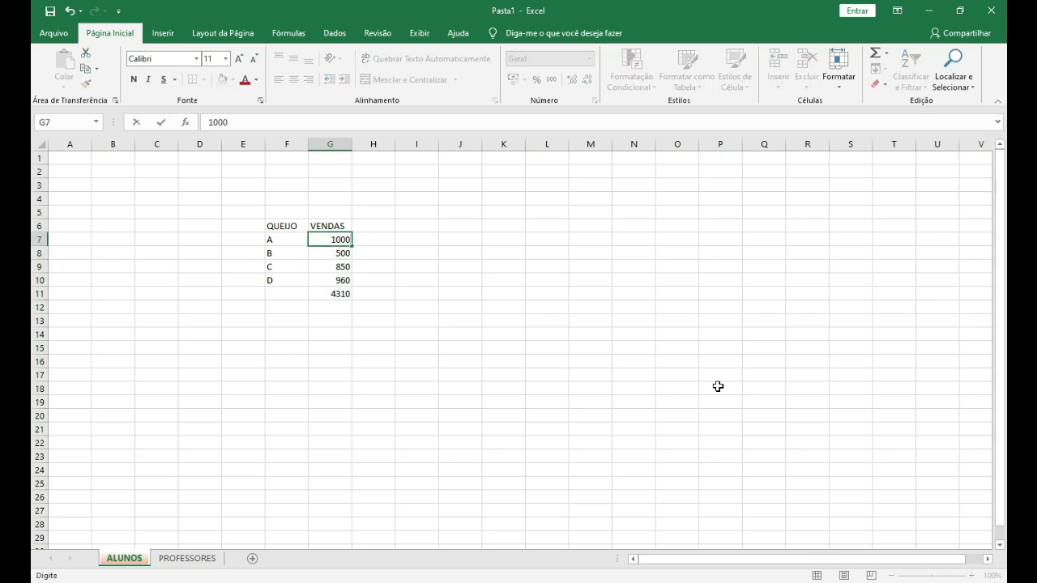
key("Return")
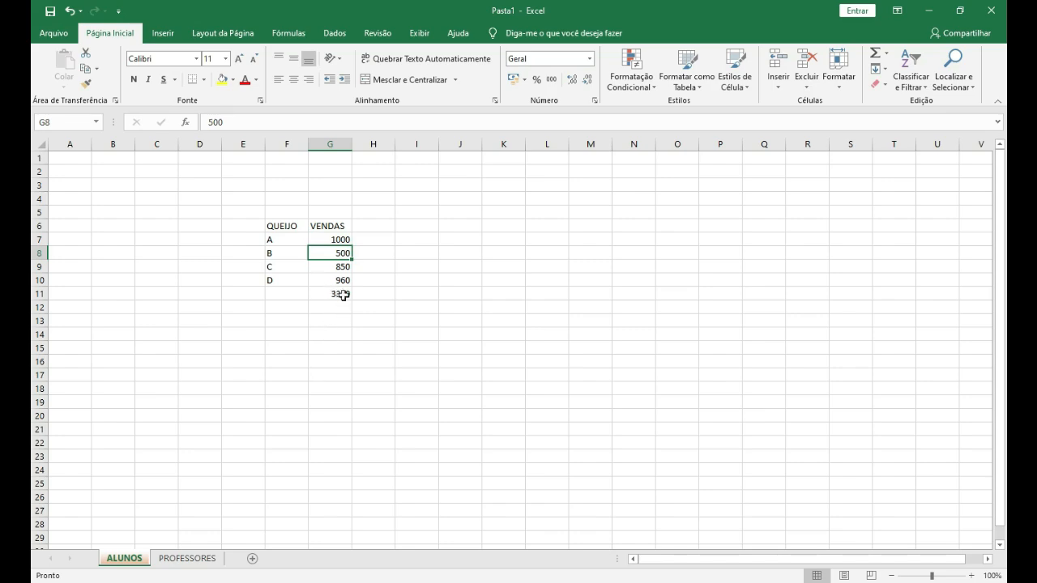
Step: Set the sales value of cheese A in cell G7 to 0
left_click(971, 575)
left_click(971, 575)
left_click(971, 575)
left_click(971, 575)
left_click(971, 575)
left_click(971, 575)
left_click(971, 575)
left_click(971, 575)
left_click(971, 575)
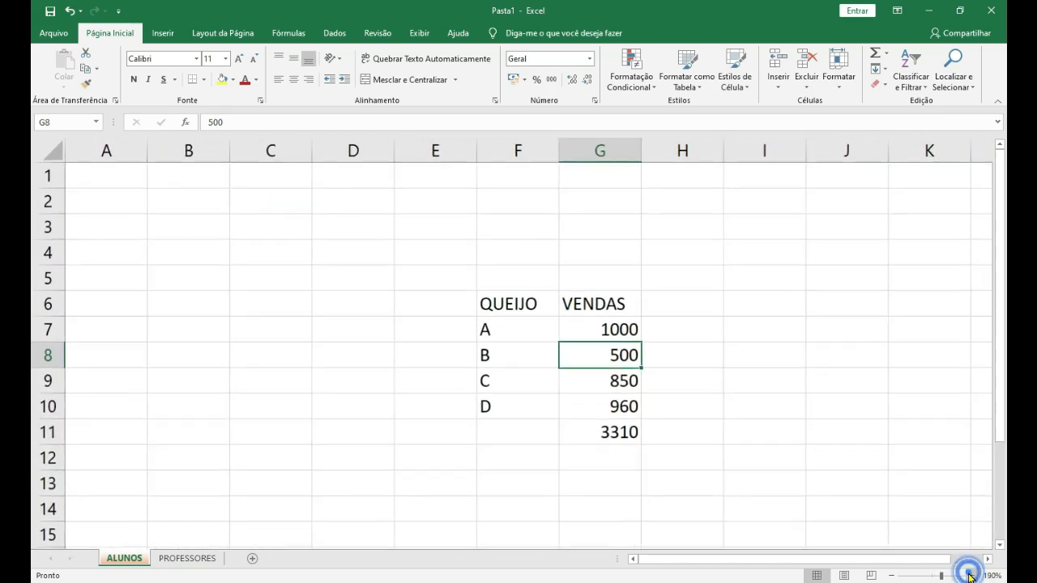
left_click(631, 330)
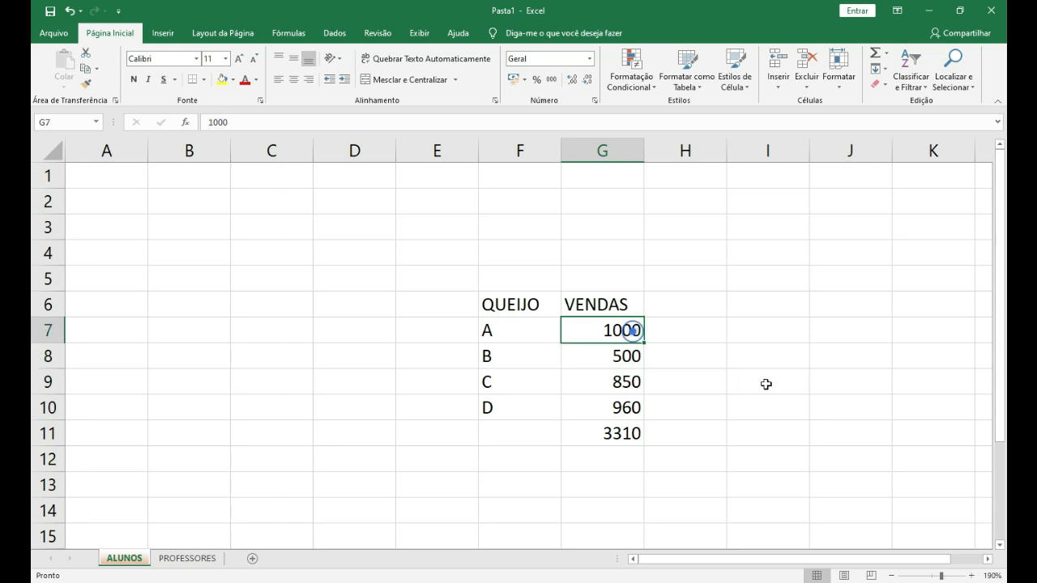
type("0")
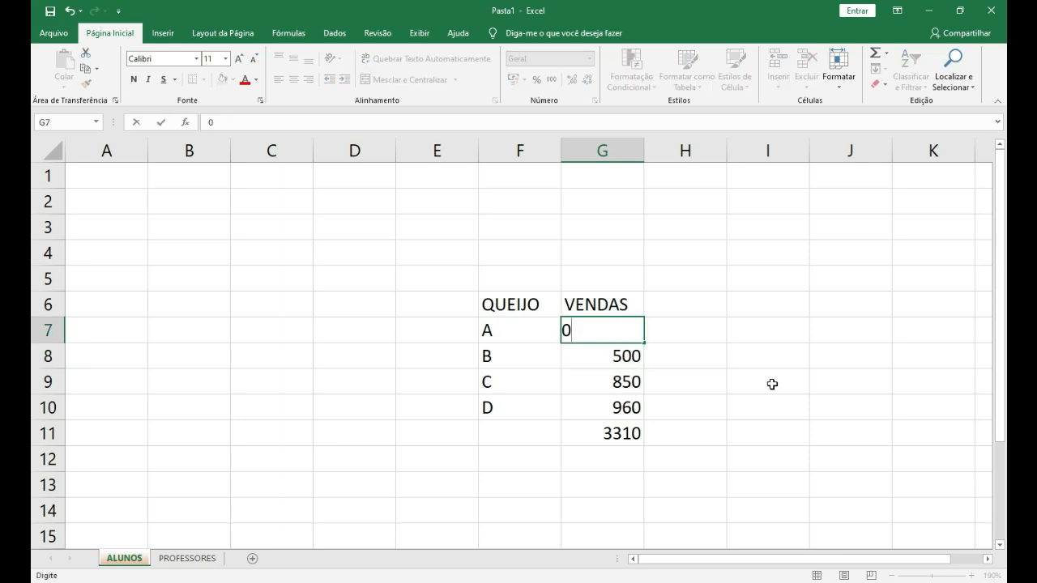
key("Return")
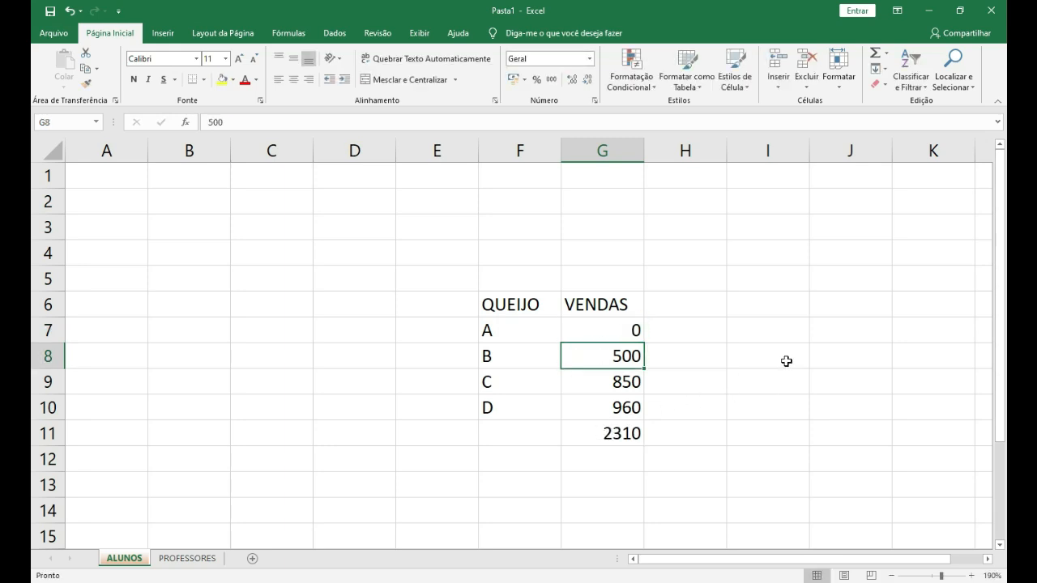
Step: Inspect the cell-reference formula behind the sales total in cell G11
scroll(786, 361, "down", 1)
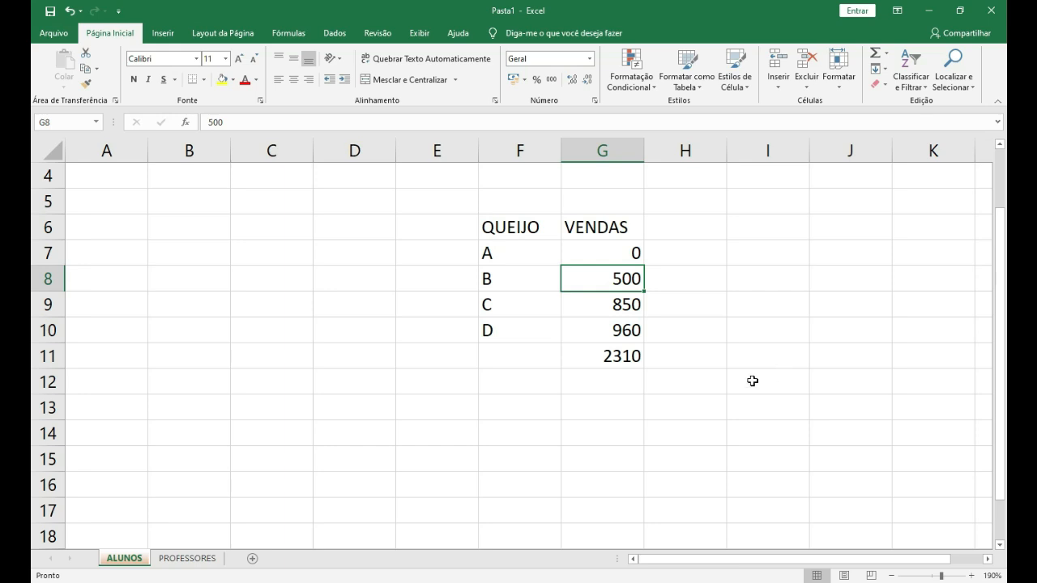
left_click(604, 357)
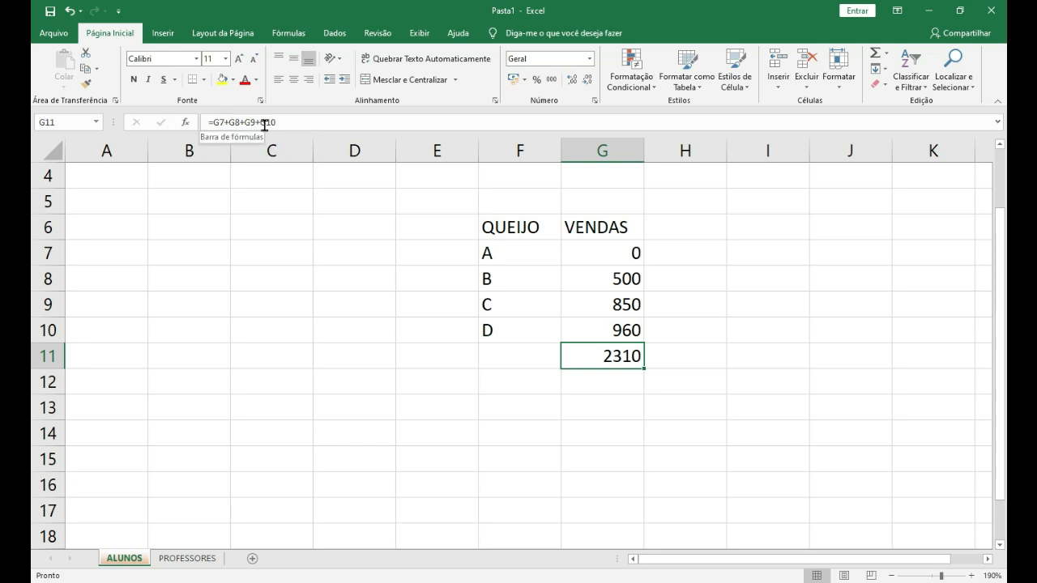
left_click(753, 377)
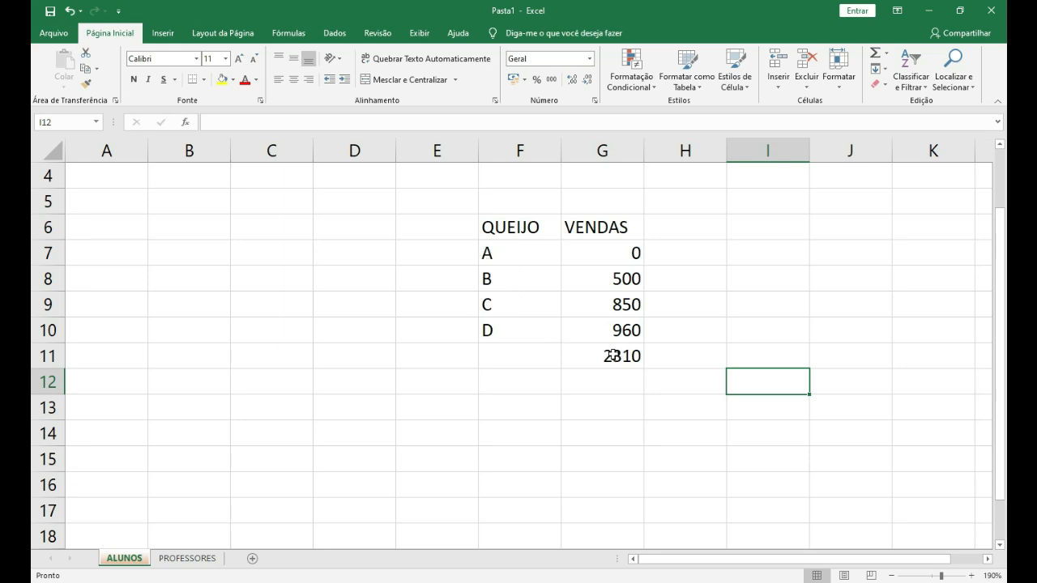
Step: Rebuild the sales total in cell G11 by entering =G7+G8+G9+G10 again
left_click(613, 355)
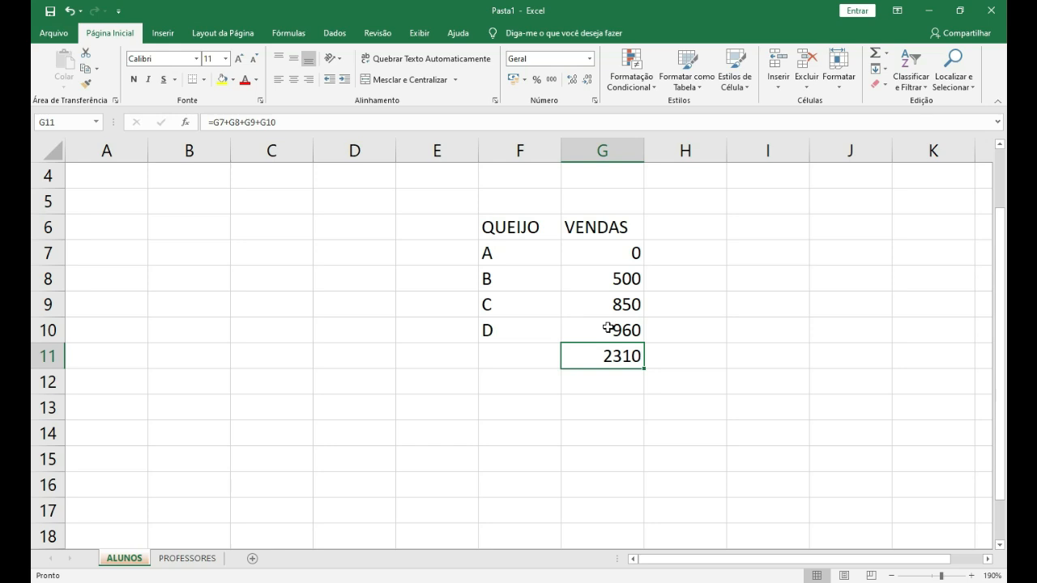
type("=")
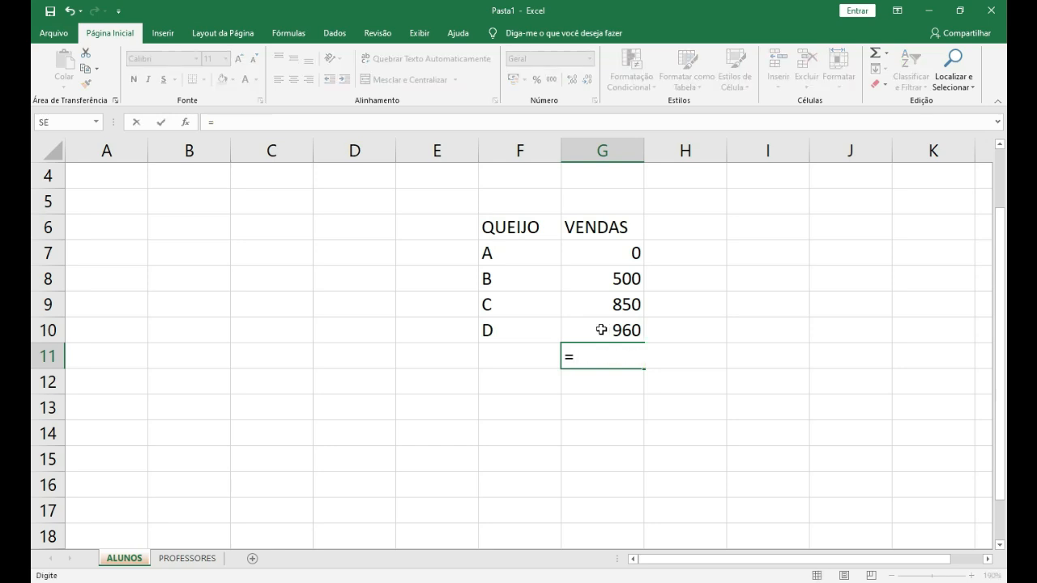
left_click(628, 264)
type("+")
left_click(629, 275)
type("+")
left_click(631, 302)
type("+")
left_click(637, 329)
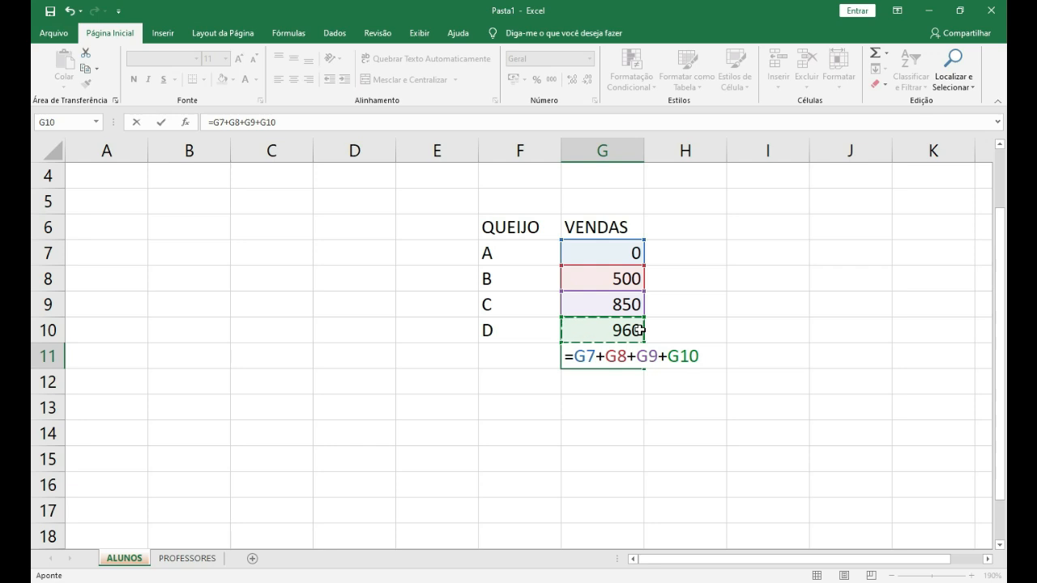
key("Return")
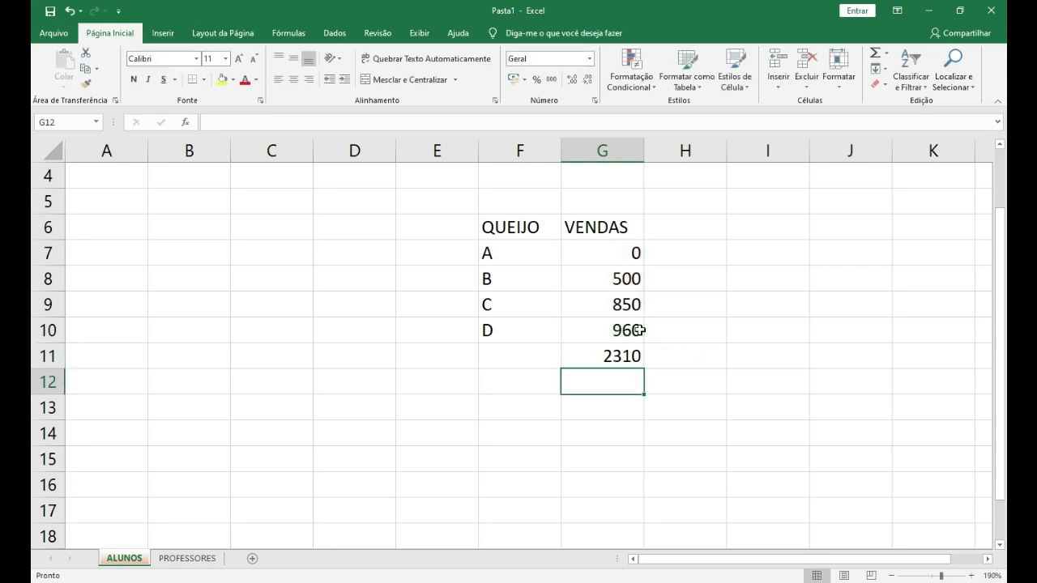
Step: Clear the total in cell G11 and sum the sales with AutoSum as =SOMA(G7:G10)
left_click(614, 355)
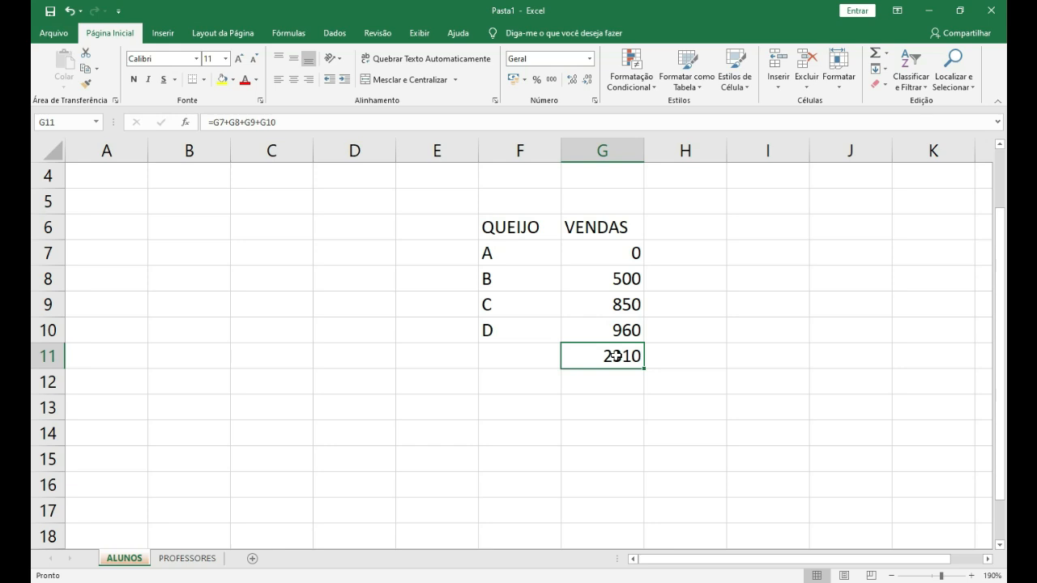
key("Delete")
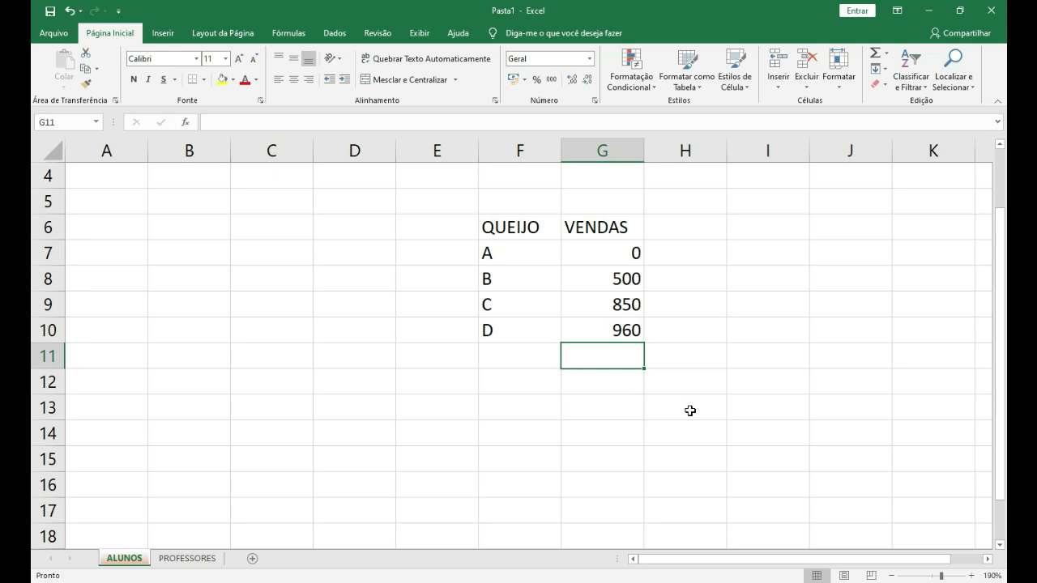
left_click(730, 413)
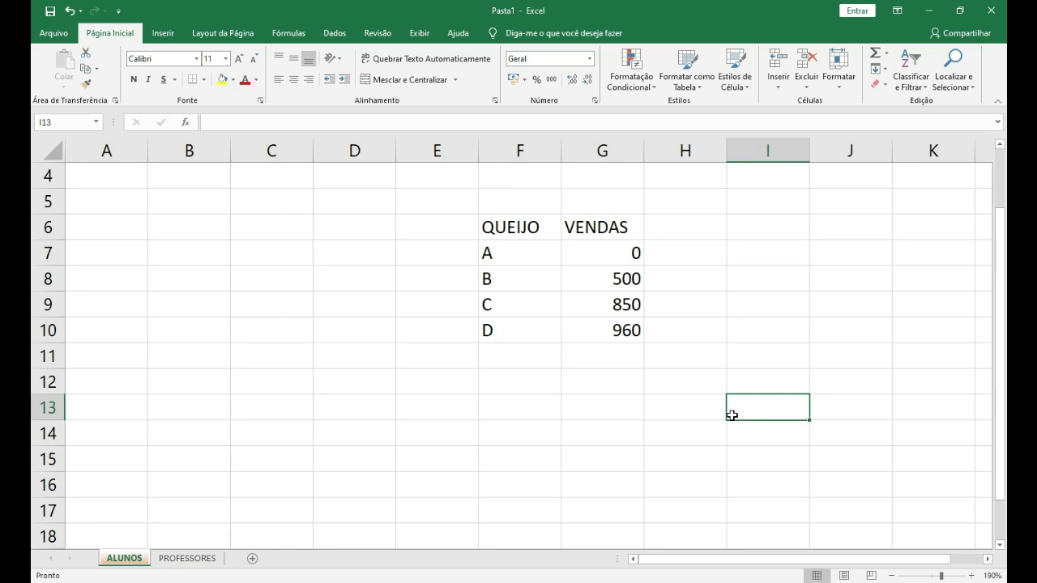
left_click(608, 352)
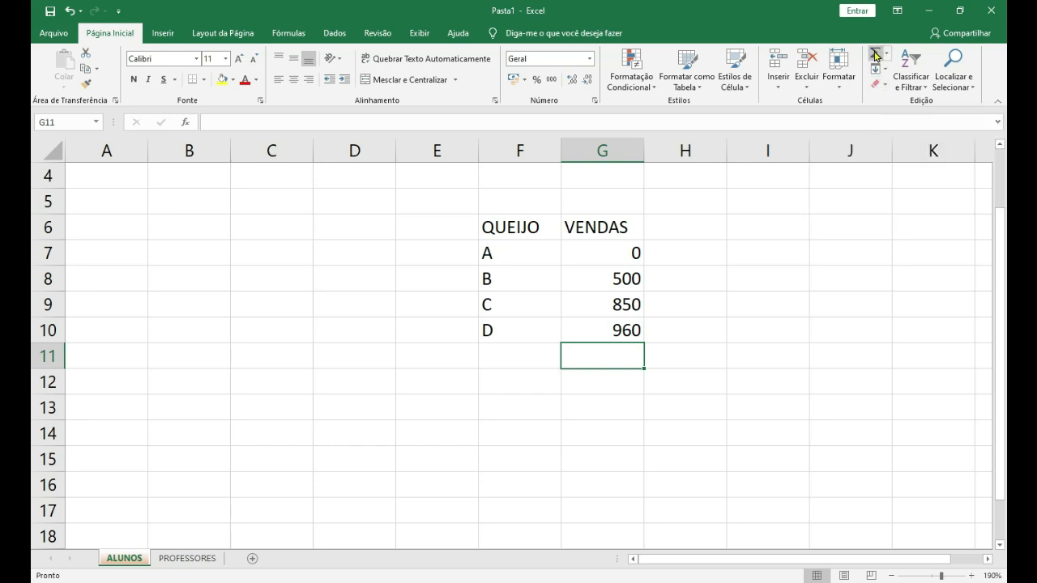
left_click(876, 55)
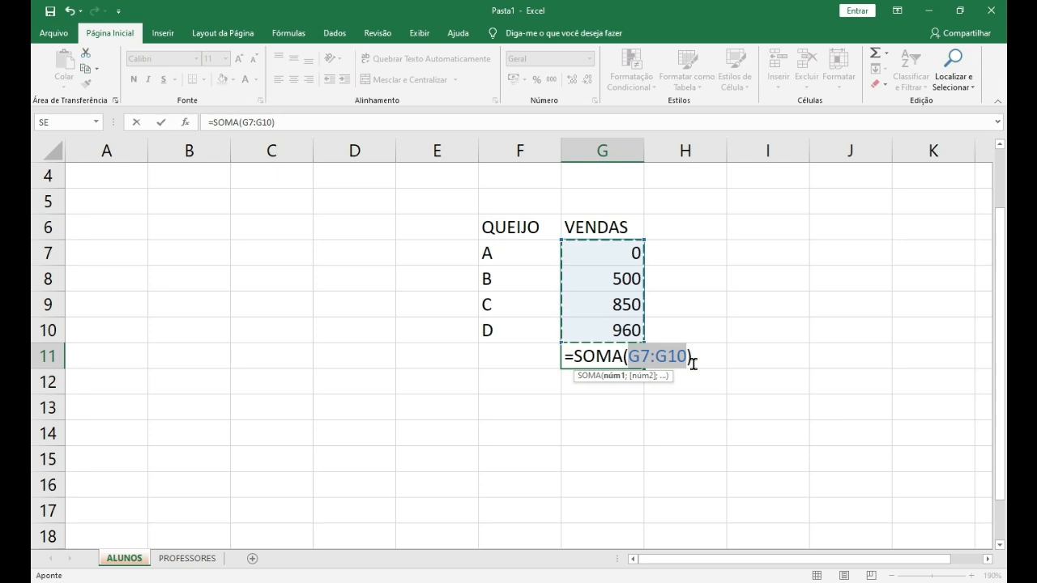
key("Return")
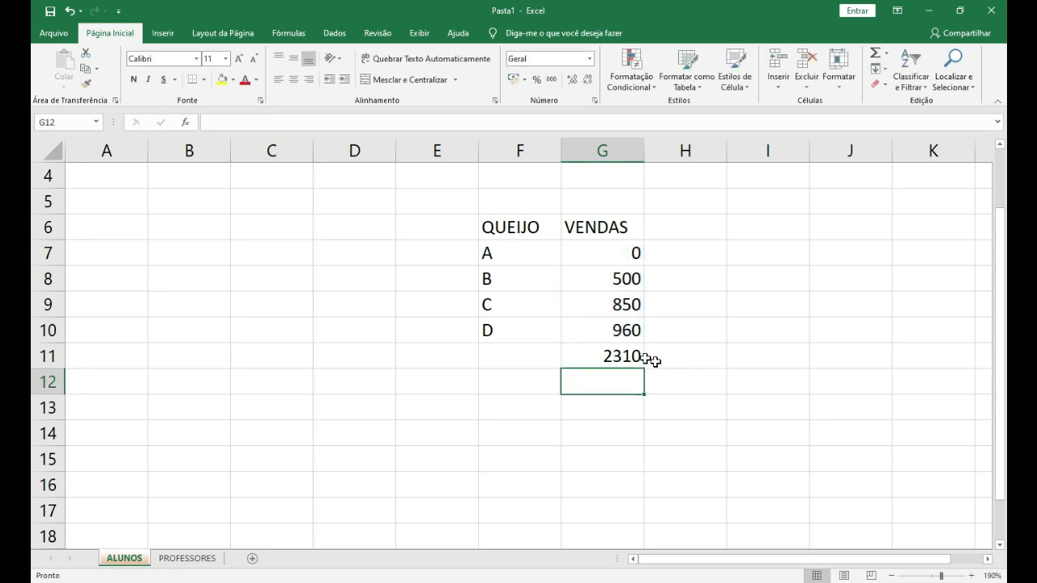
Step: Check the SOMA formula in cell G11 and set cheese A's sales in cell G7 to 1000
left_click(620, 356)
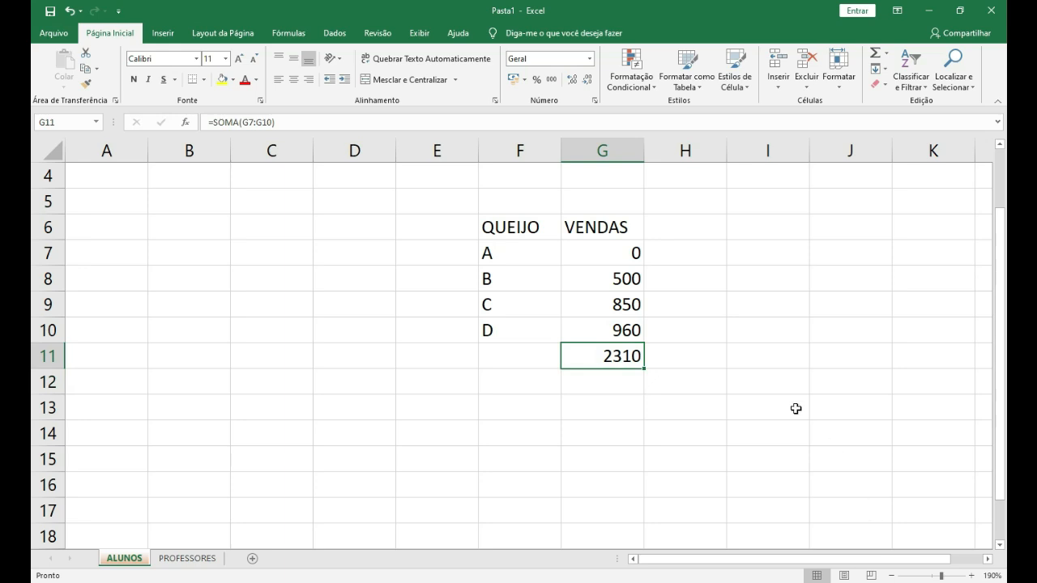
left_click(632, 252)
type("1000")
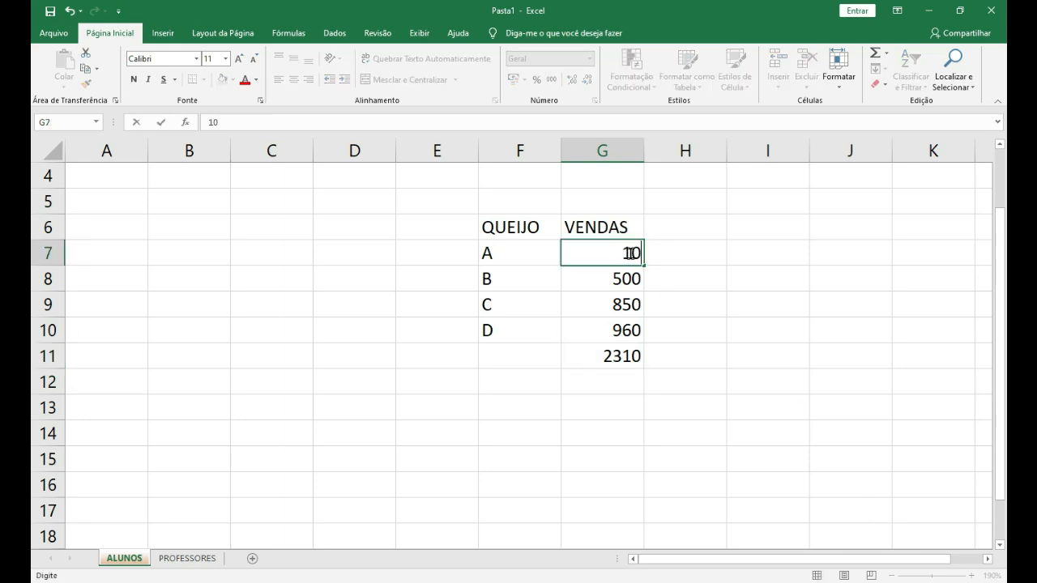
key("Return")
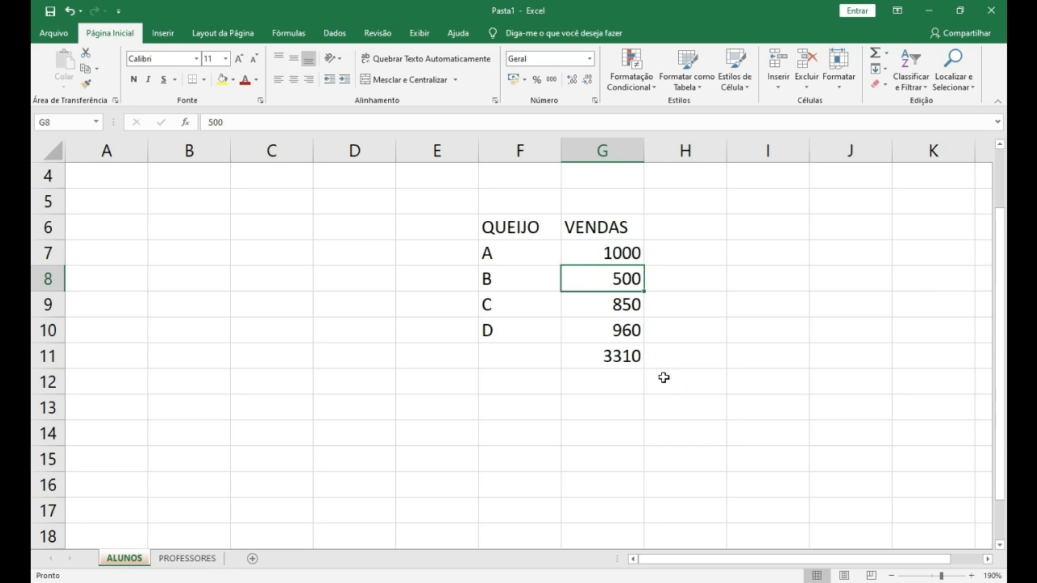
Step: Delete the SOMA total from cell G11 and recreate it with AutoSum over G7:G10
left_click(636, 358)
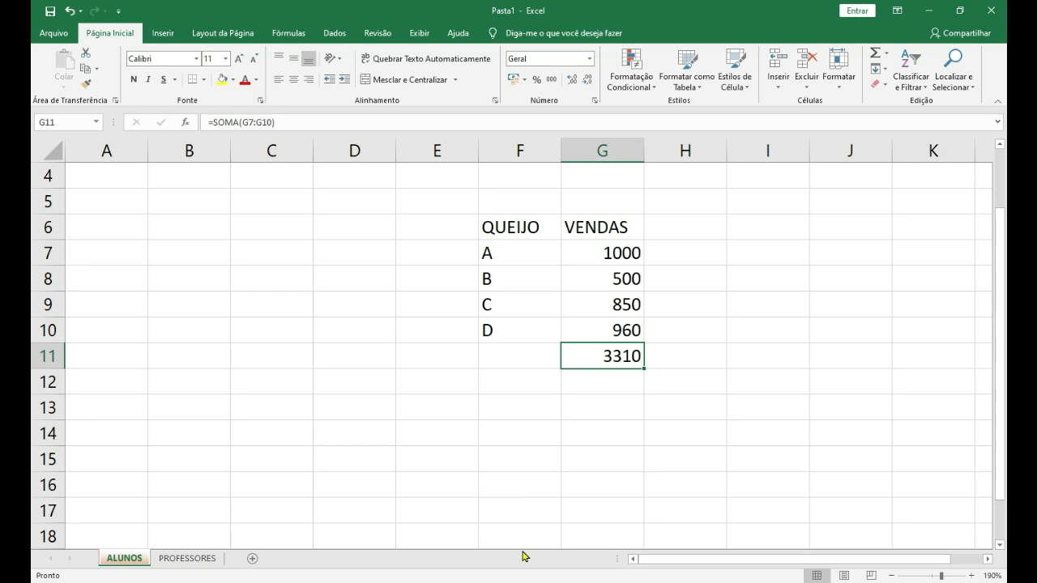
key("Delete")
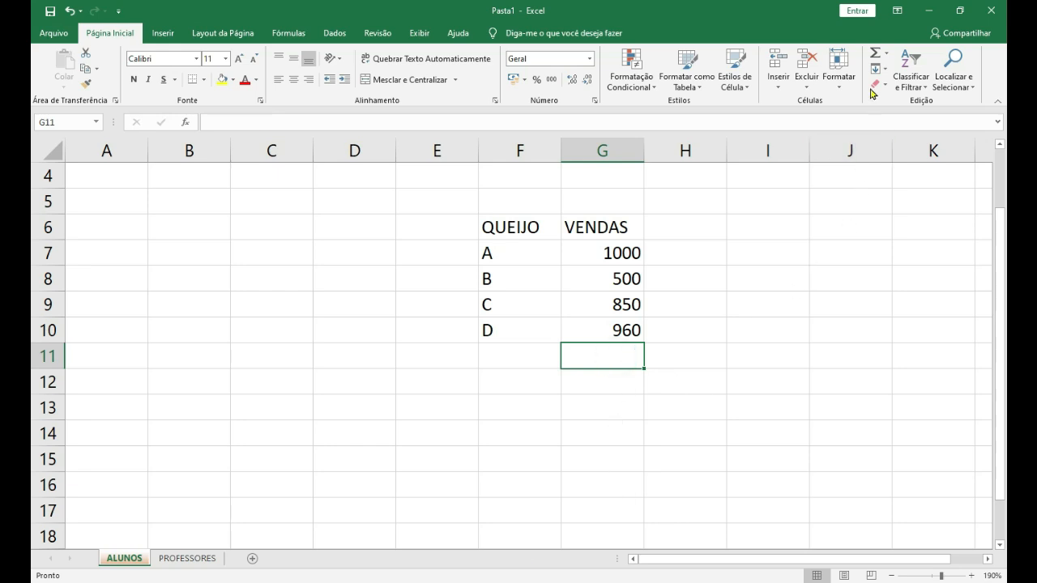
left_click(875, 52)
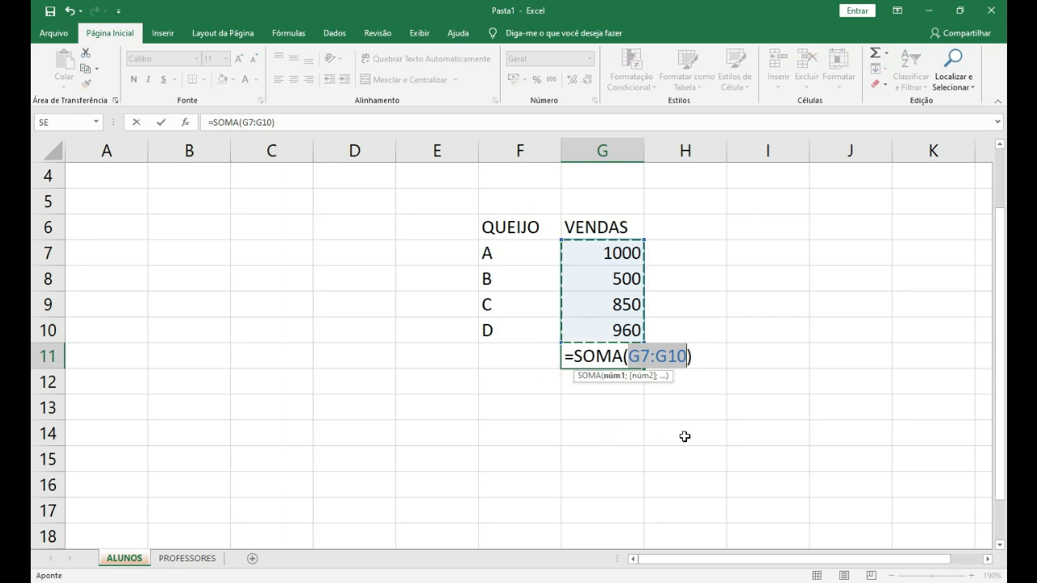
key("Return")
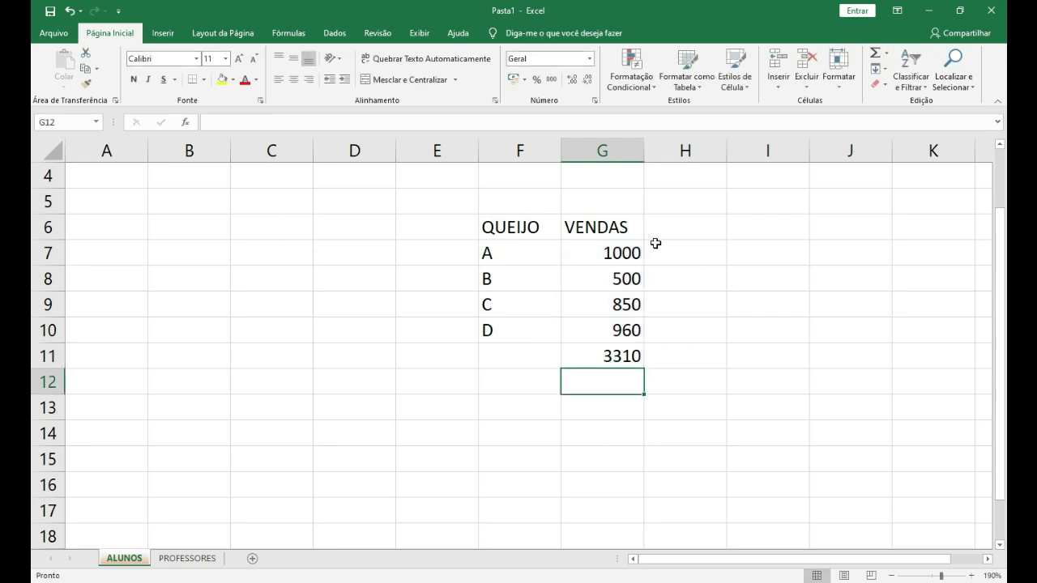